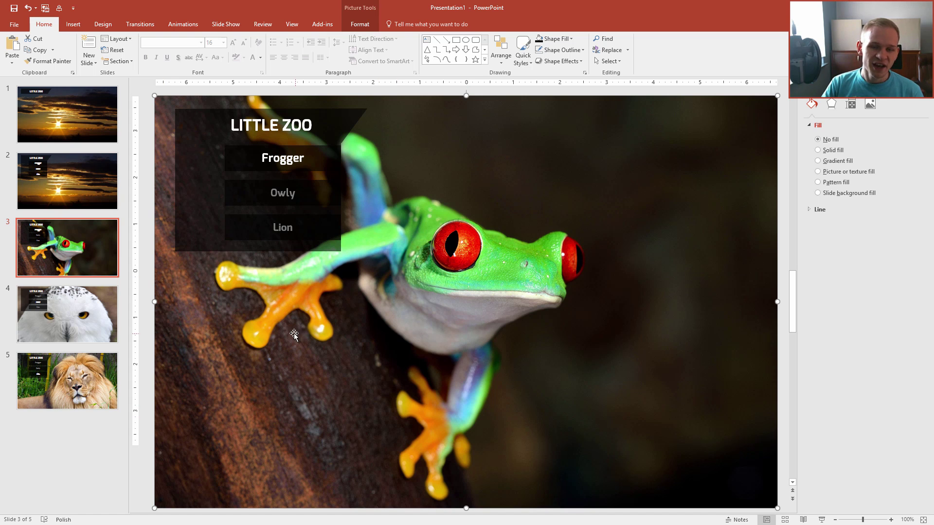
On the frog slide, hyperlink the Owly box to slide 4 and the Lion box to slide 5.
click(99, 261)
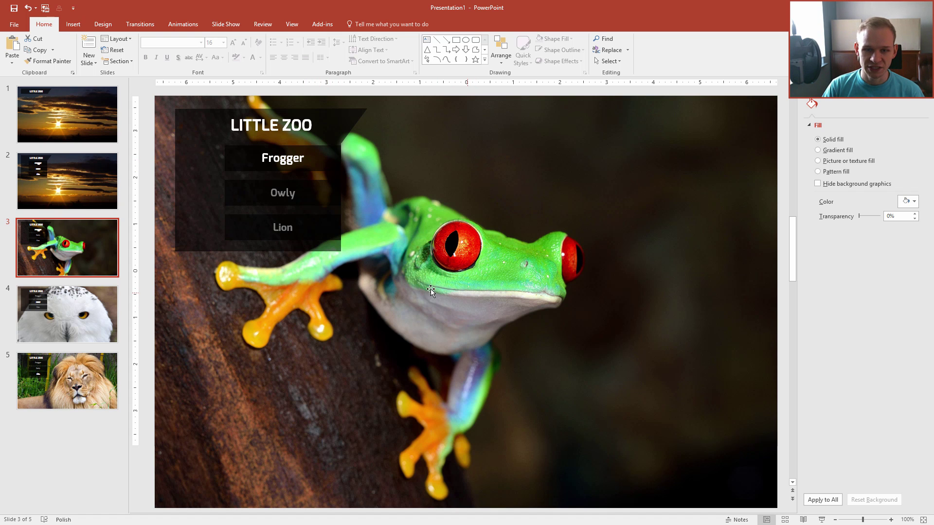
click(305, 194)
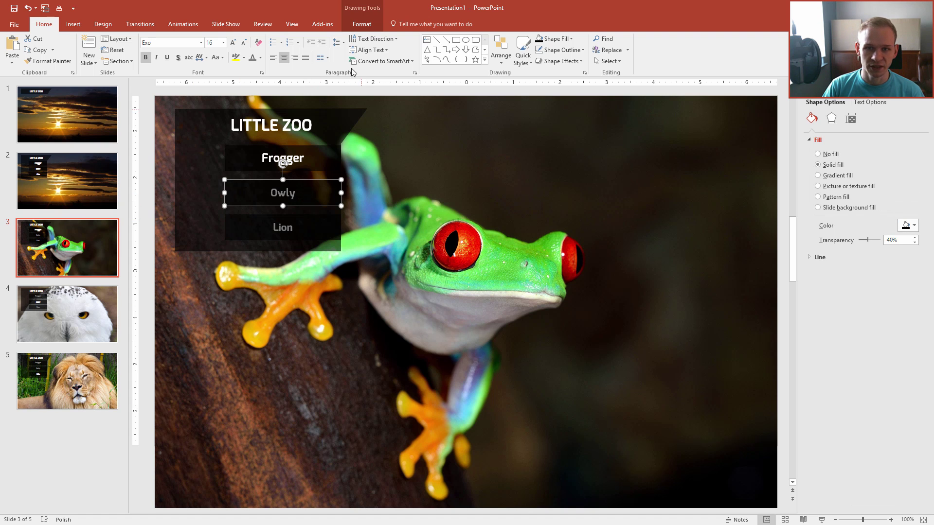
click(73, 24)
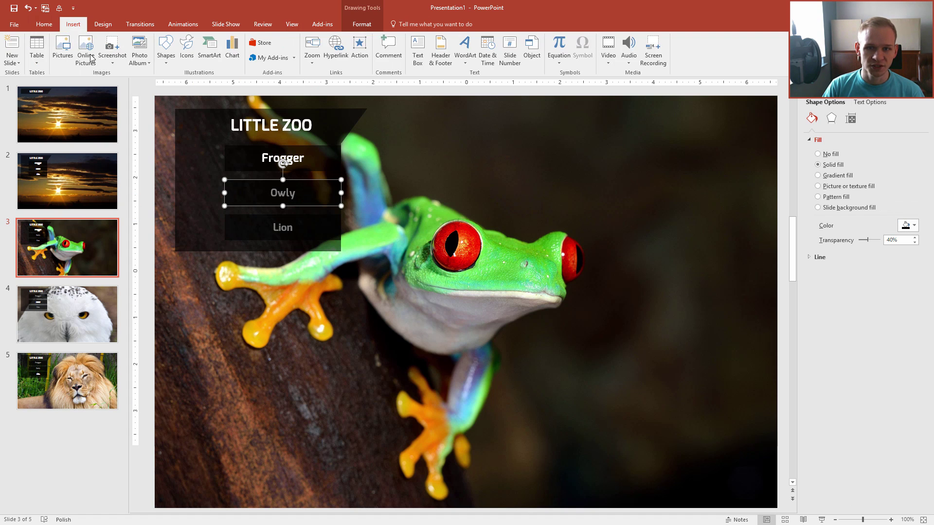
click(335, 48)
click(391, 291)
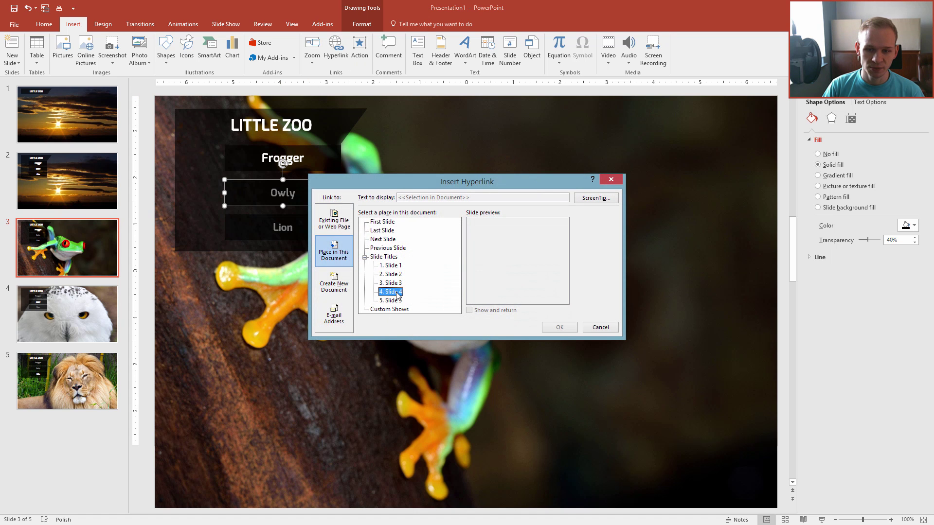
click(561, 327)
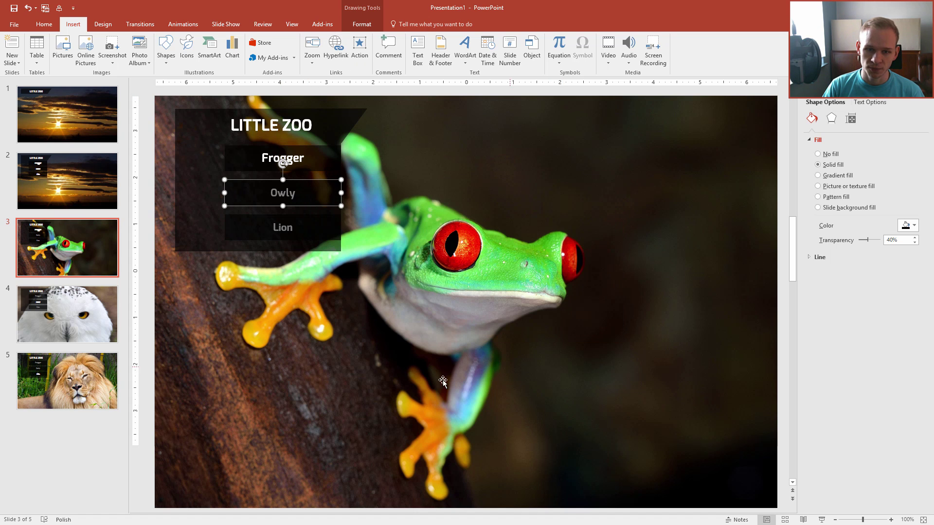
click(317, 229)
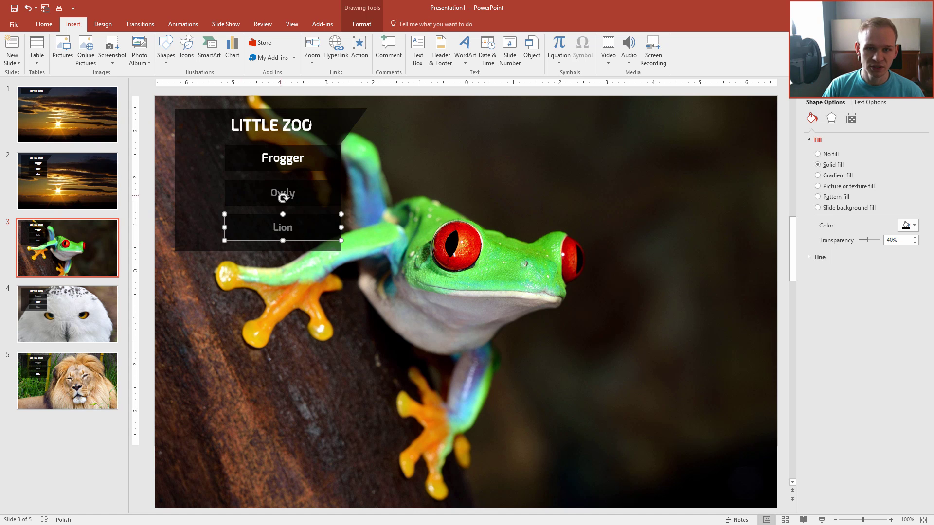
click(336, 48)
click(391, 300)
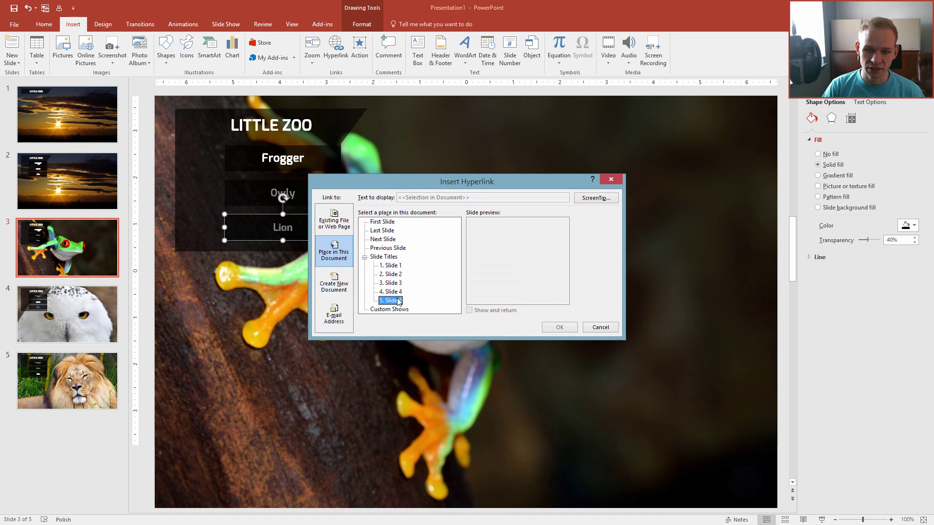
click(560, 328)
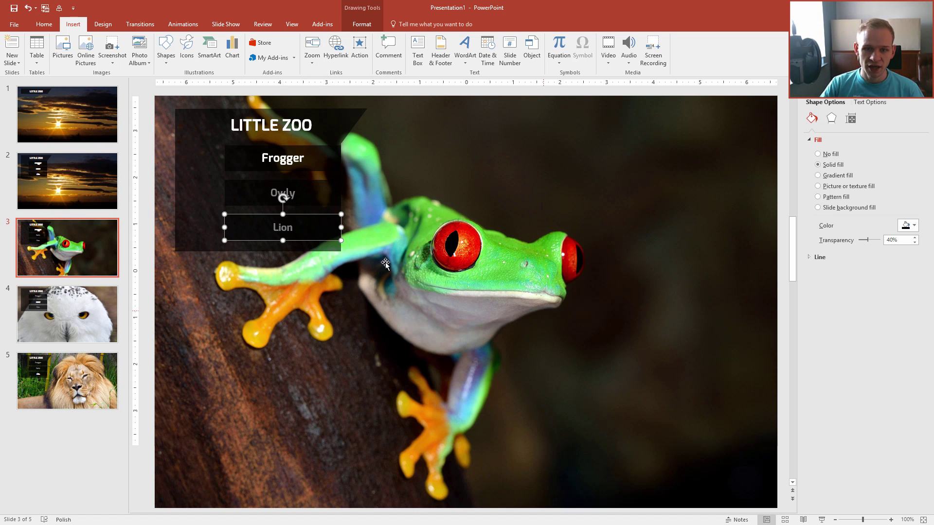
Retarget the LITTLE ZOO title's hyperlink to slide 2.
click(329, 120)
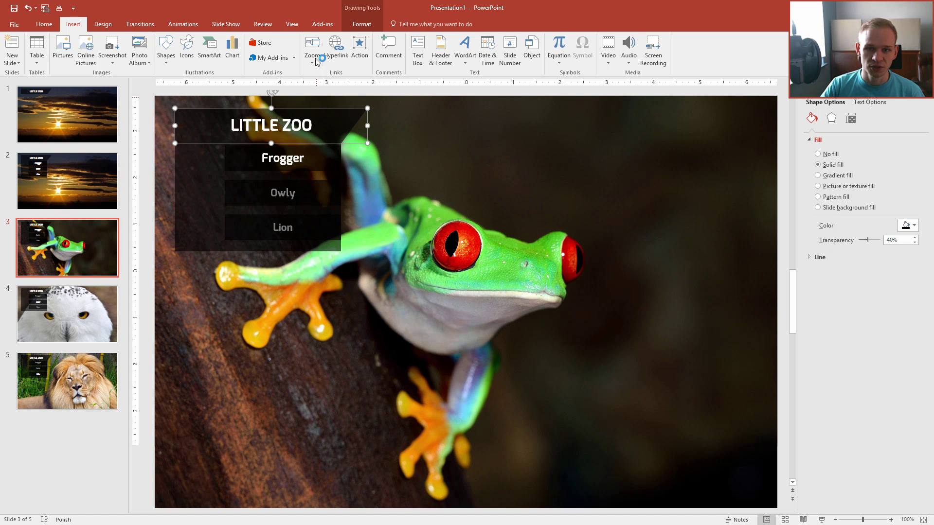
click(335, 48)
click(401, 275)
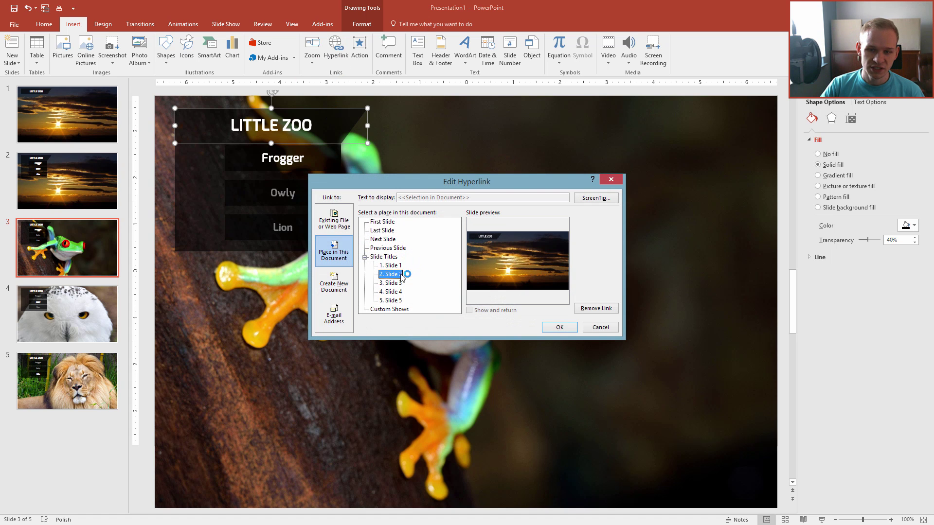
click(559, 326)
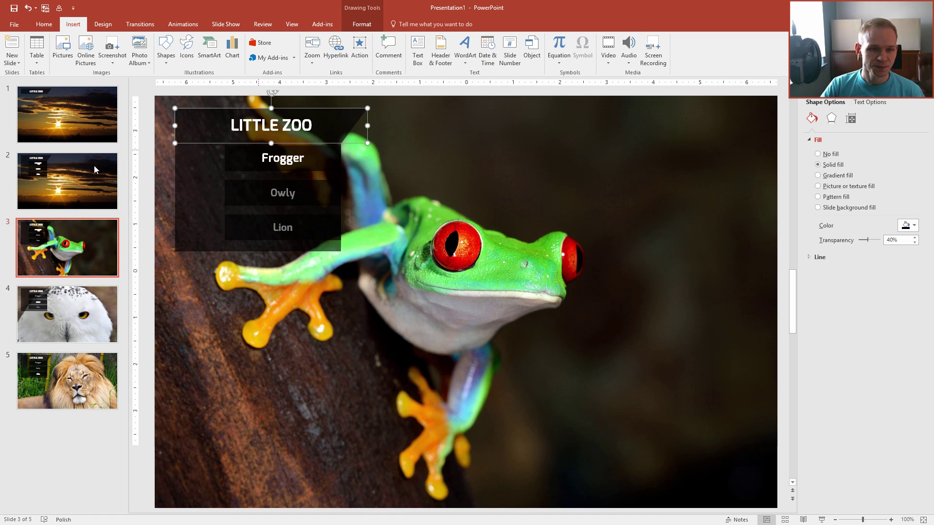
click(61, 109)
Review the earlier slides, then on the owl slide link Frogger to slide 3.
click(74, 186)
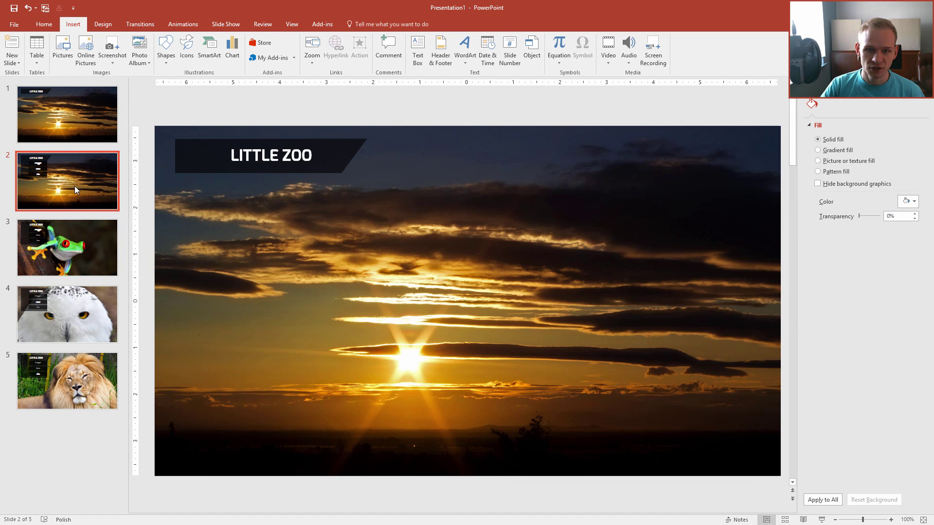
click(64, 109)
click(54, 184)
click(63, 260)
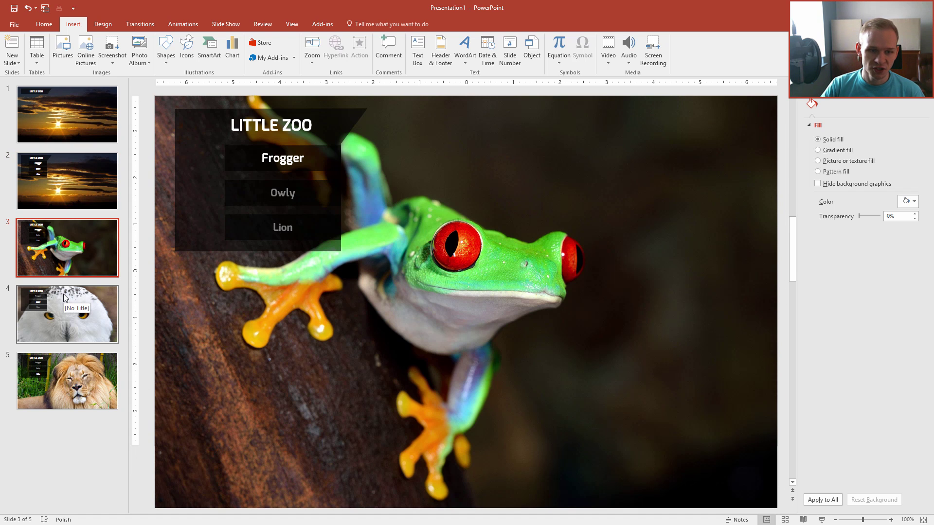
click(64, 295)
click(321, 162)
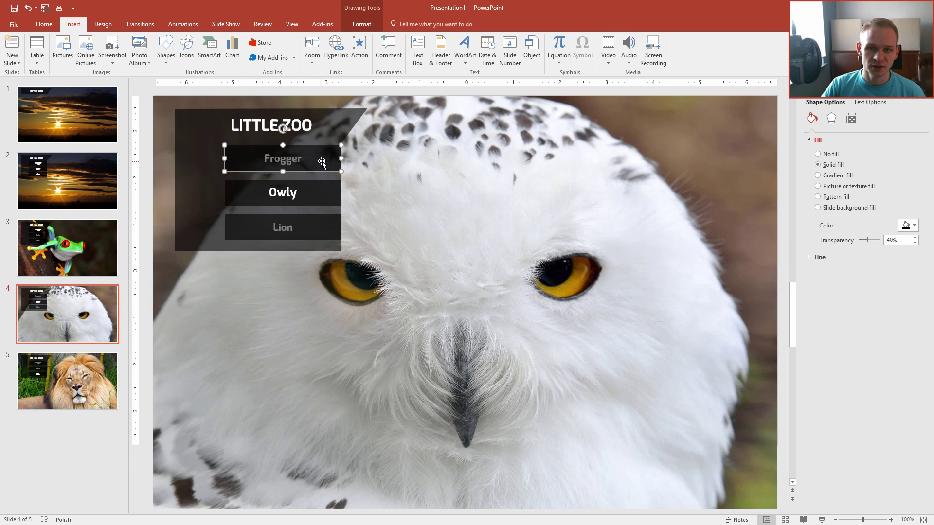
click(339, 61)
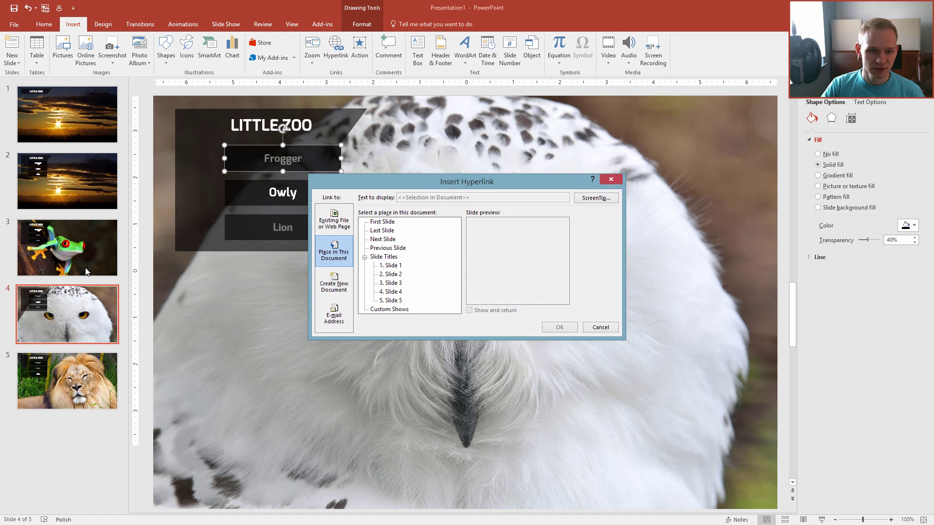
click(393, 283)
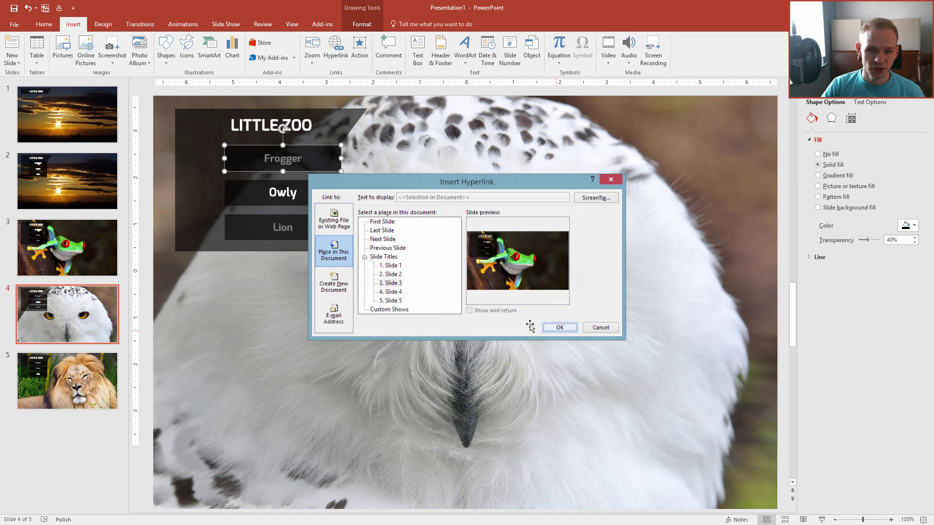
click(555, 326)
Link the owl slide's Owly box to slide 4 and Lion box to slide 5.
click(329, 195)
click(335, 48)
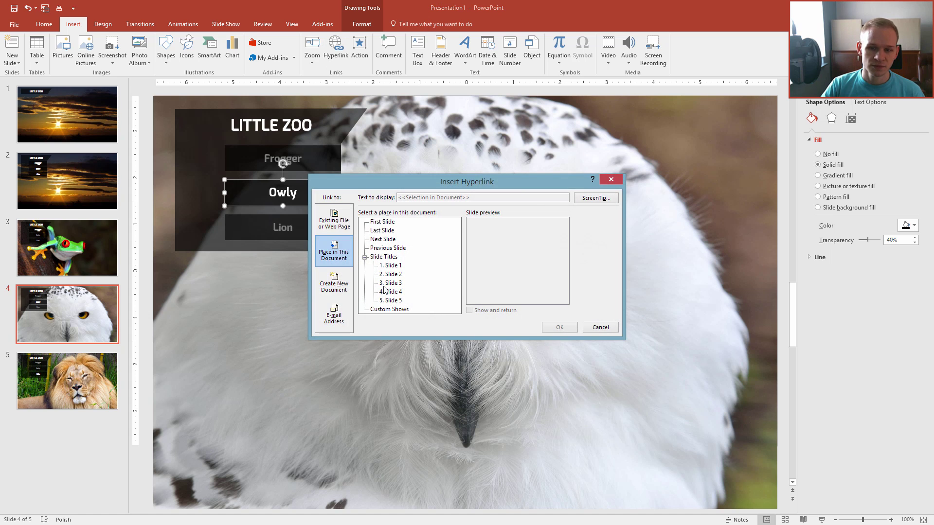
double_click(393, 291)
click(321, 221)
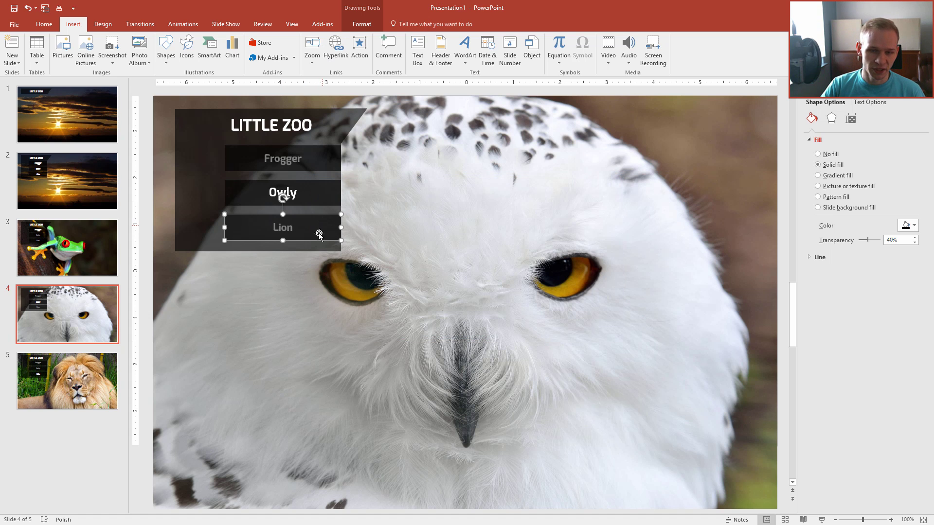
click(336, 48)
click(393, 300)
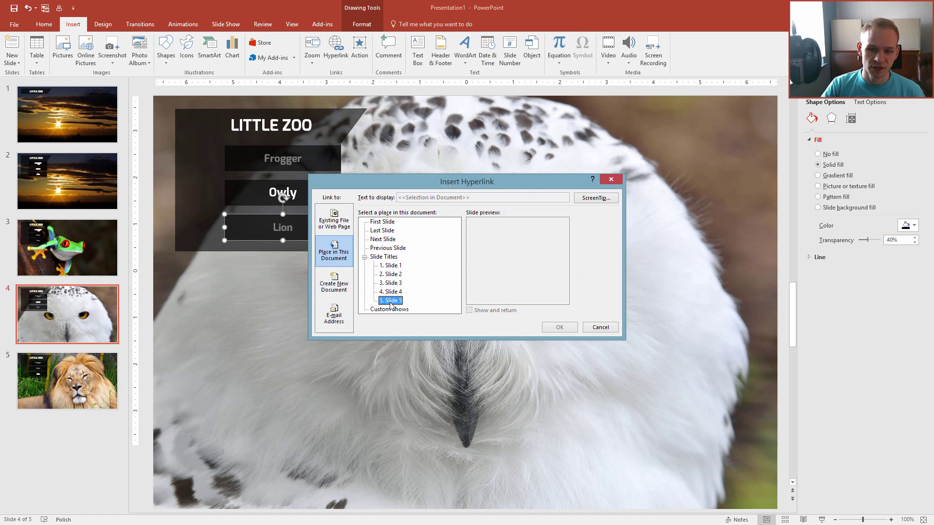
click(559, 327)
Check the LITTLE ZOO title's existing link, then go to the lion slide.
click(220, 104)
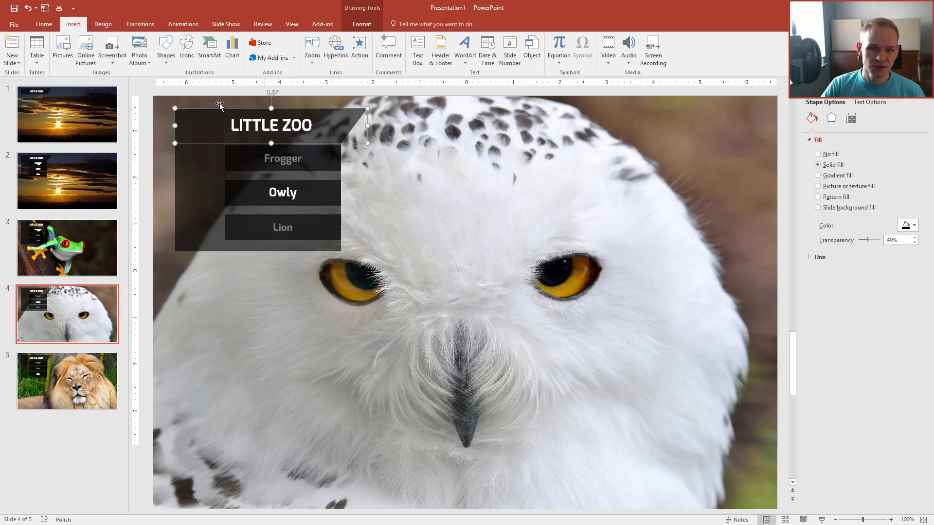
click(336, 49)
click(595, 308)
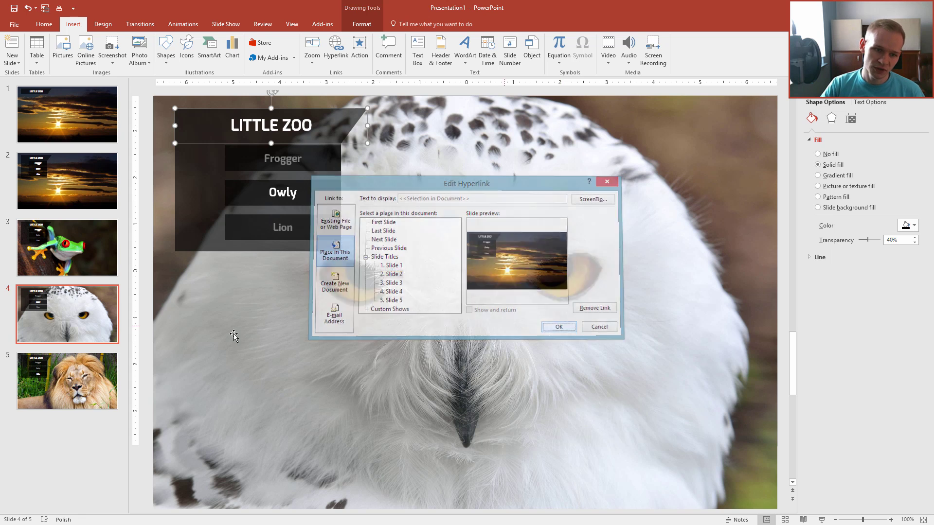
click(116, 387)
Retarget the lion slide's LITTLE ZOO title link to slide 2.
click(312, 125)
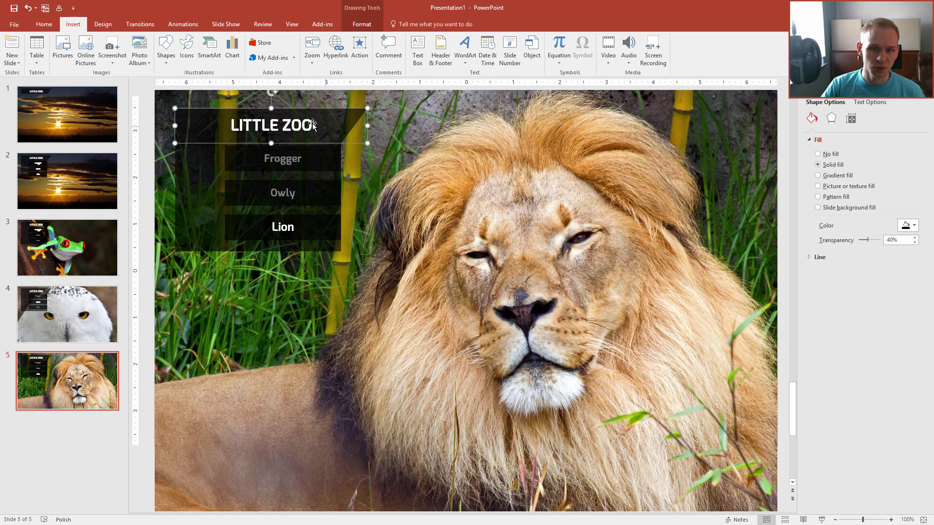
click(337, 48)
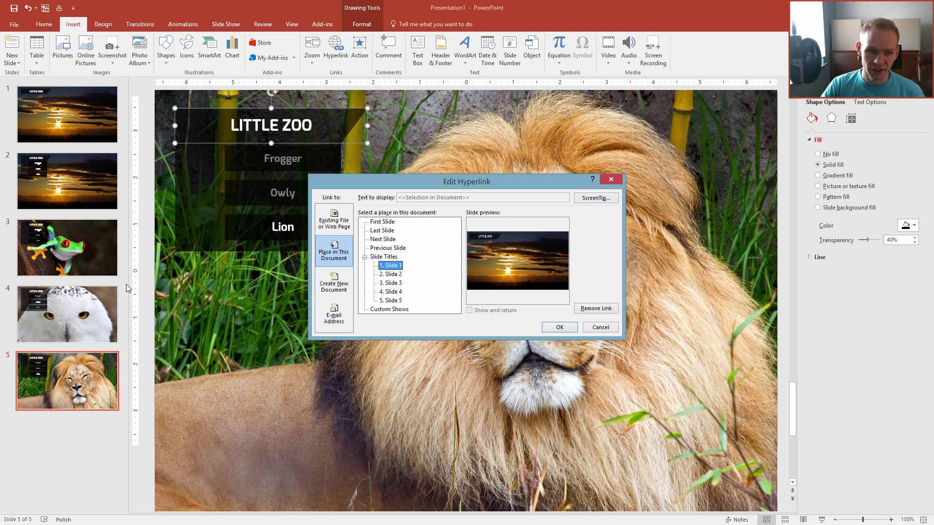
click(393, 274)
click(559, 327)
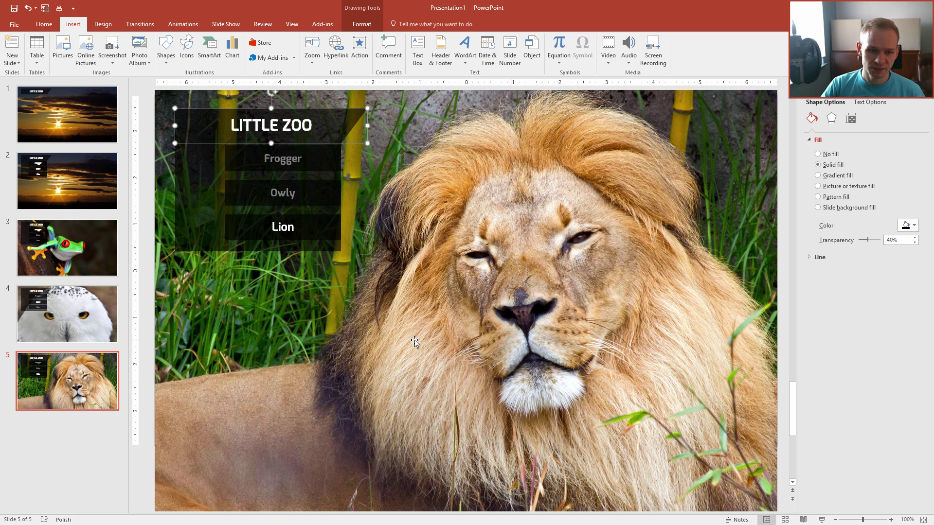
Link the Frogger button on the lion slide to Slide 3.
click(317, 161)
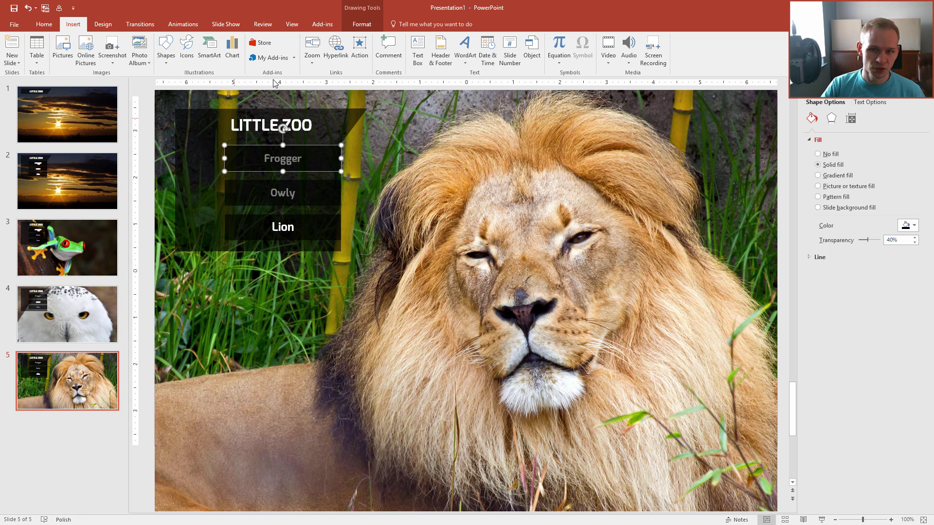
click(334, 48)
click(393, 274)
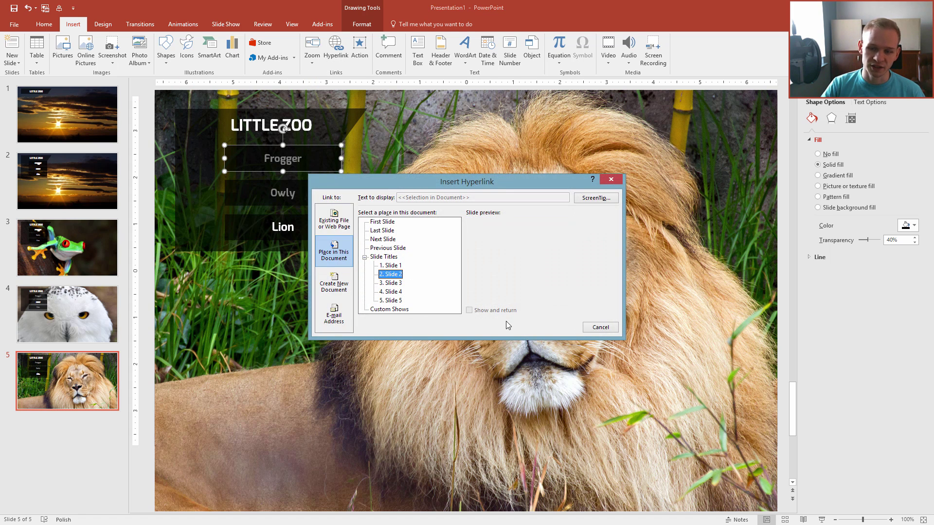
click(559, 327)
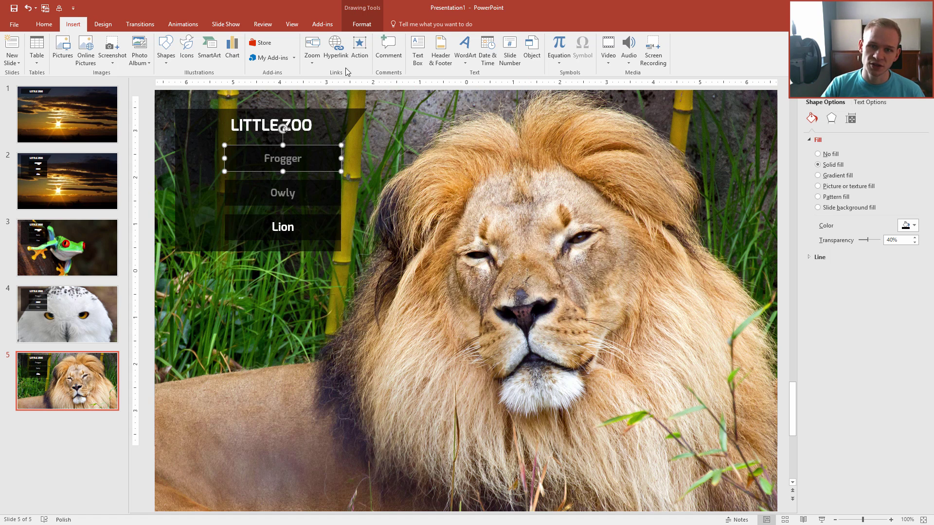
click(335, 47)
click(393, 284)
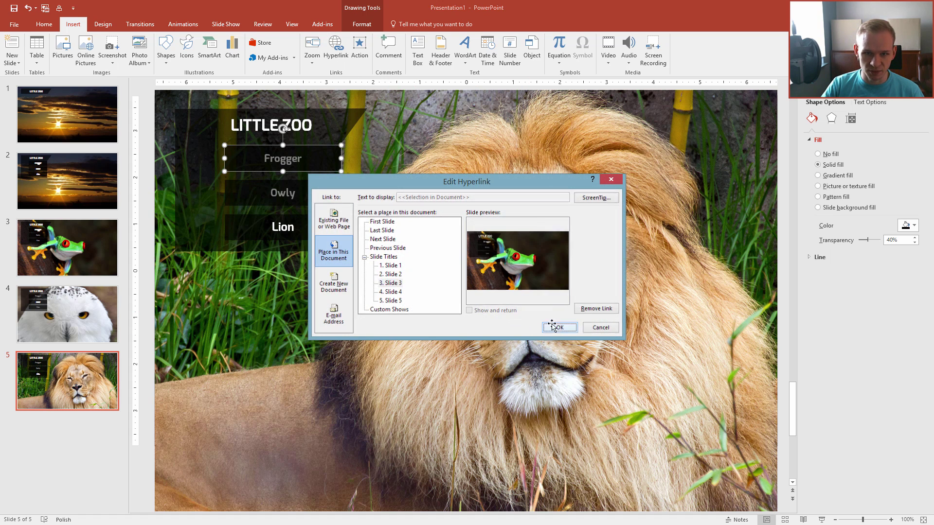
click(554, 327)
Link the Owly button on the lion slide to Slide 4.
click(307, 198)
click(330, 52)
click(397, 283)
click(397, 292)
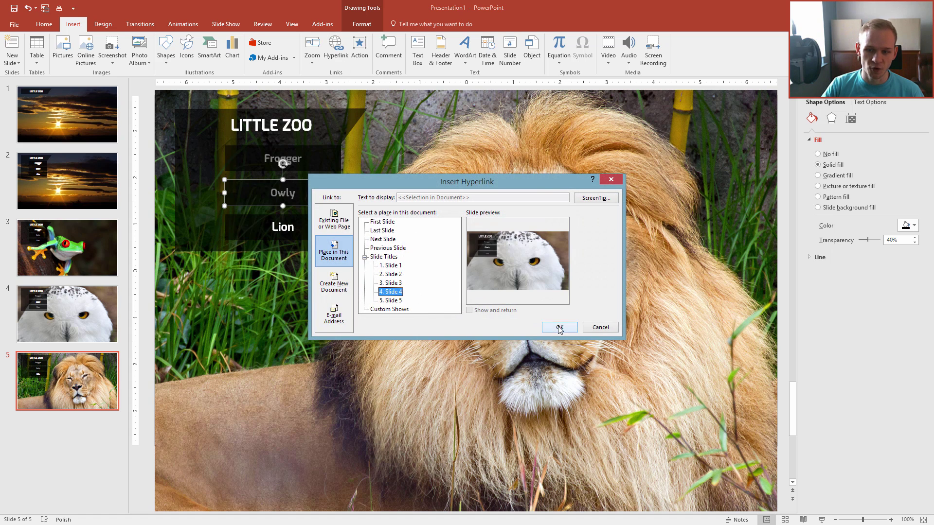
click(559, 327)
click(63, 113)
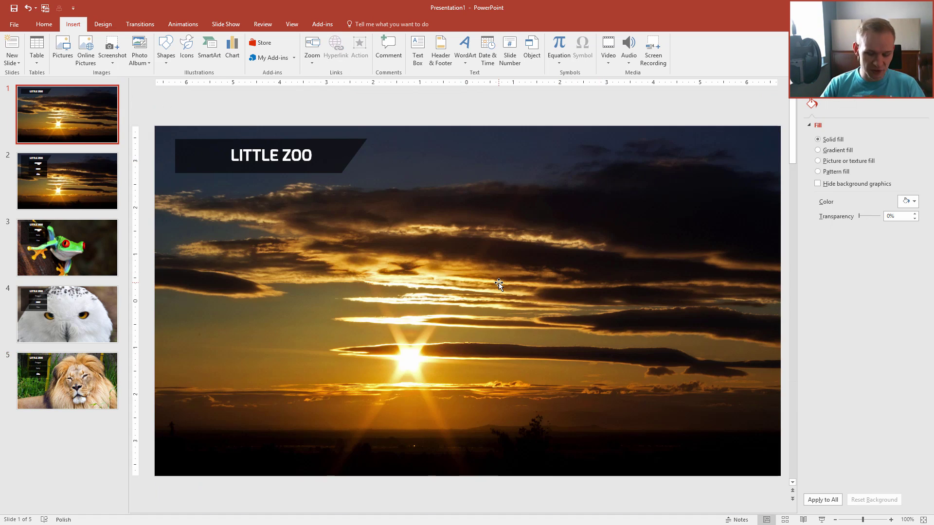
key(F5)
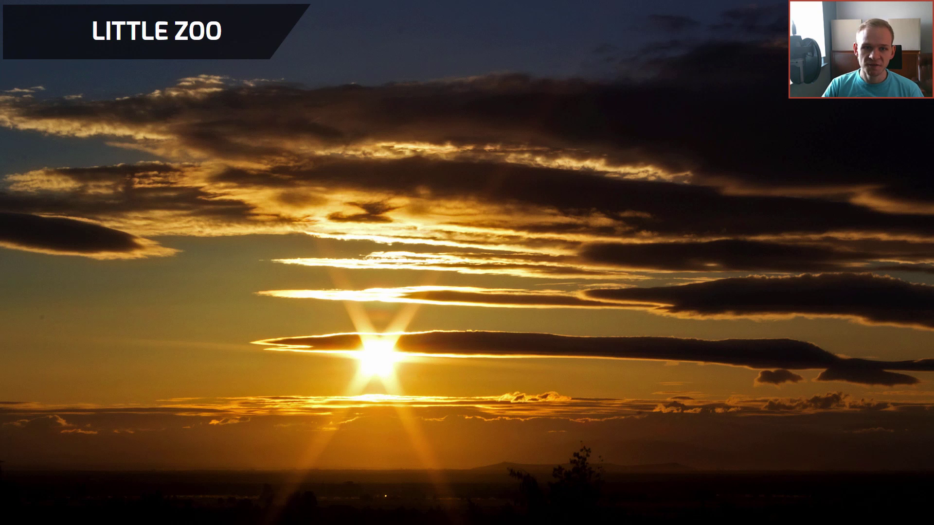
click(153, 39)
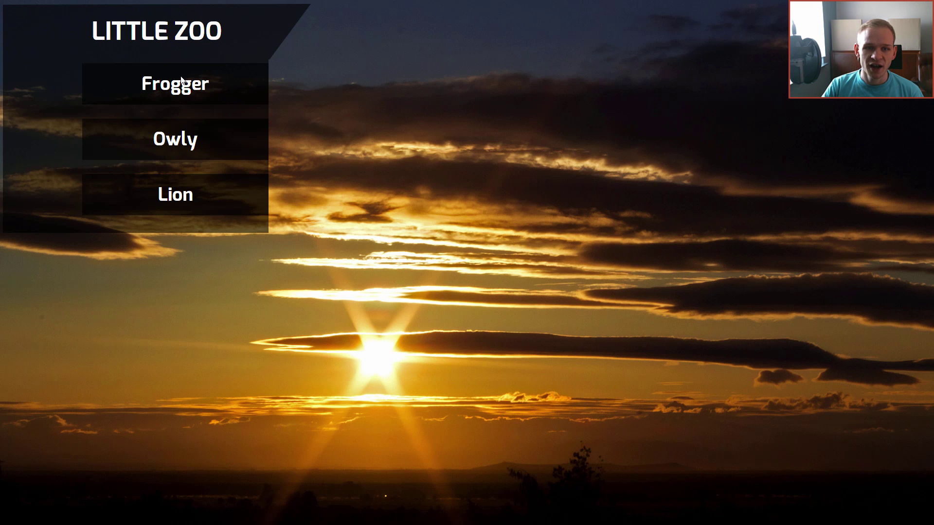
click(186, 88)
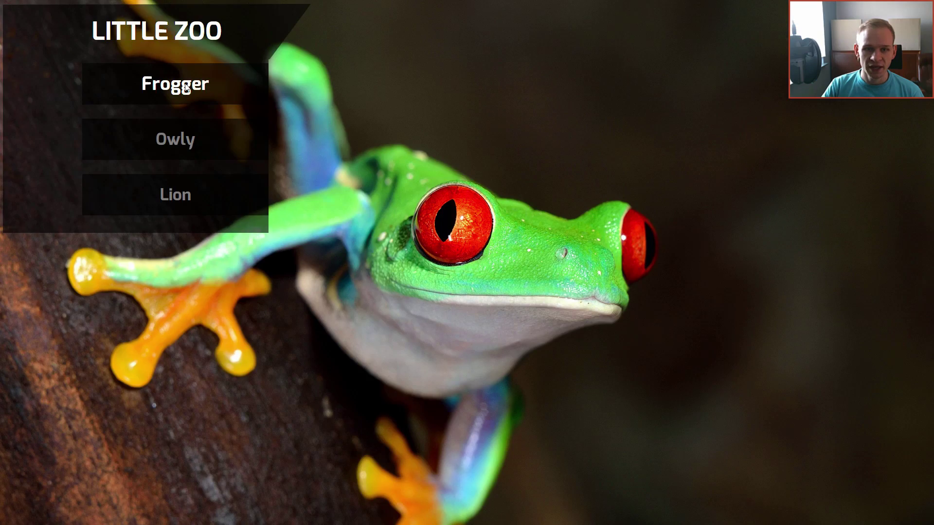
click(191, 143)
click(184, 196)
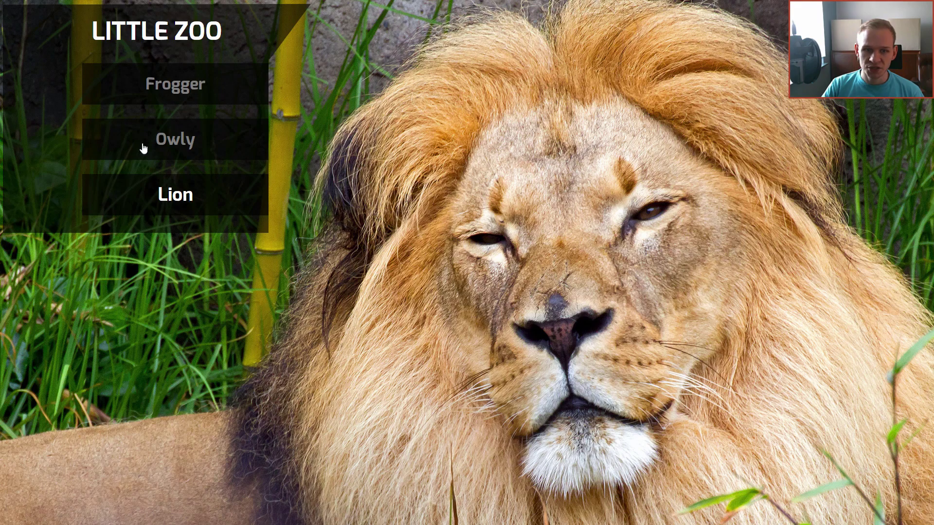
click(184, 93)
key(Escape)
Apply a Fade transition lasting 00.50 to all five slides using Apply To All.
click(81, 124)
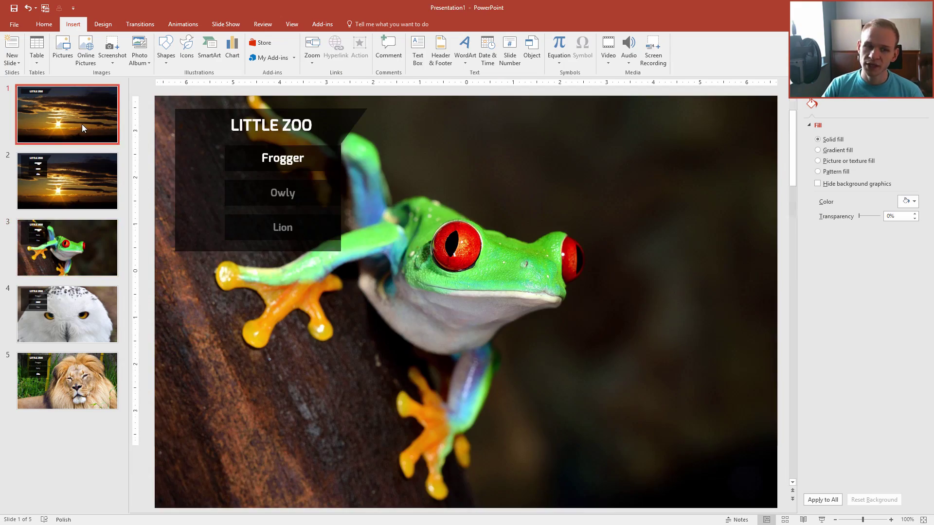
click(90, 419)
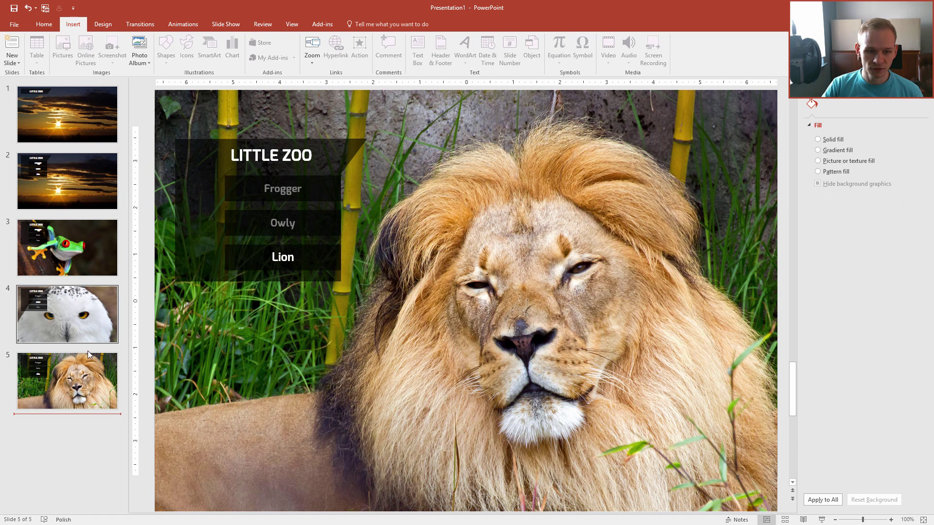
click(70, 387)
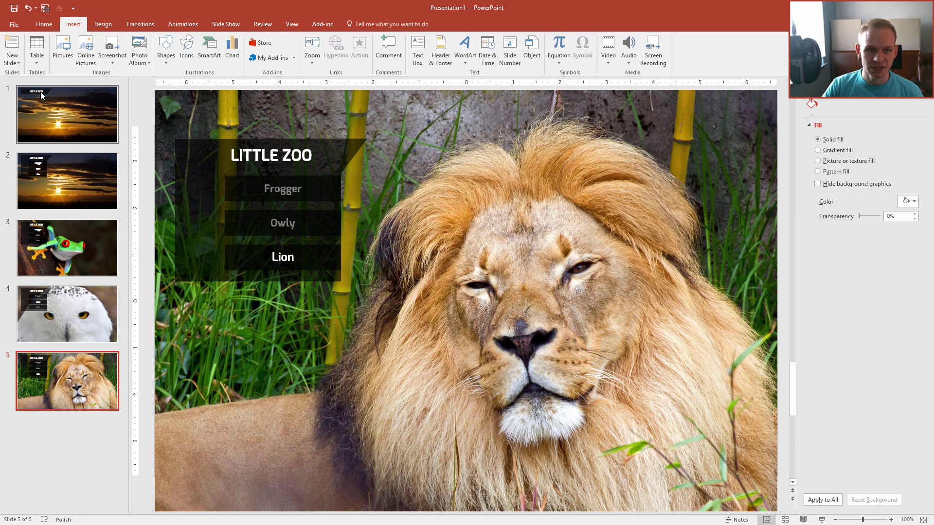
shift+click(60, 109)
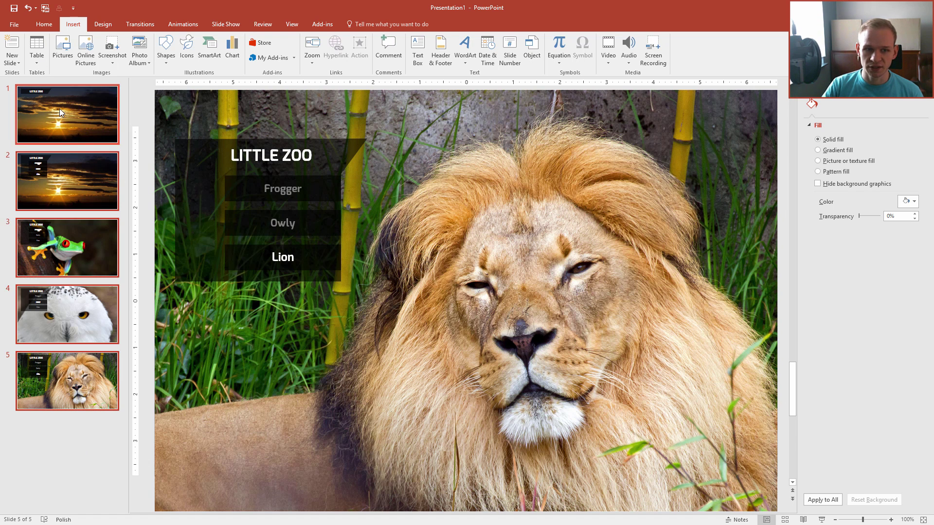
click(150, 24)
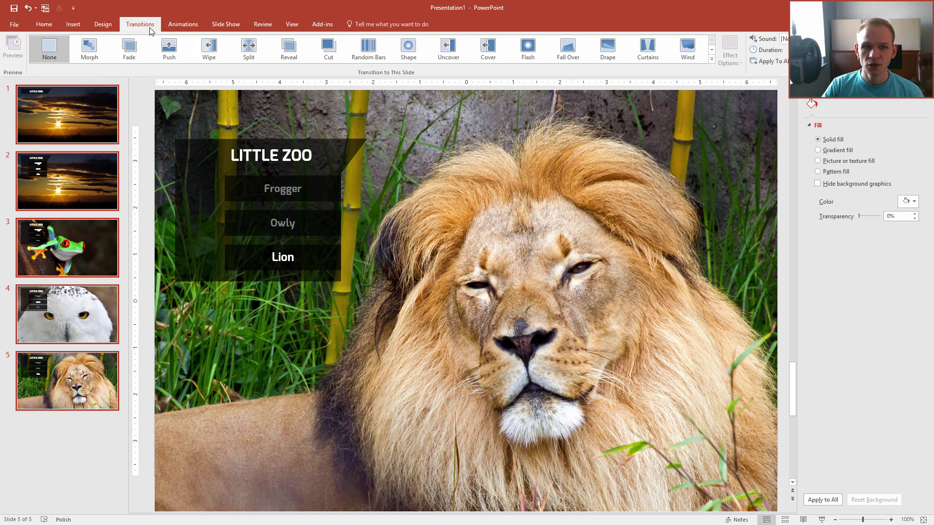
click(136, 59)
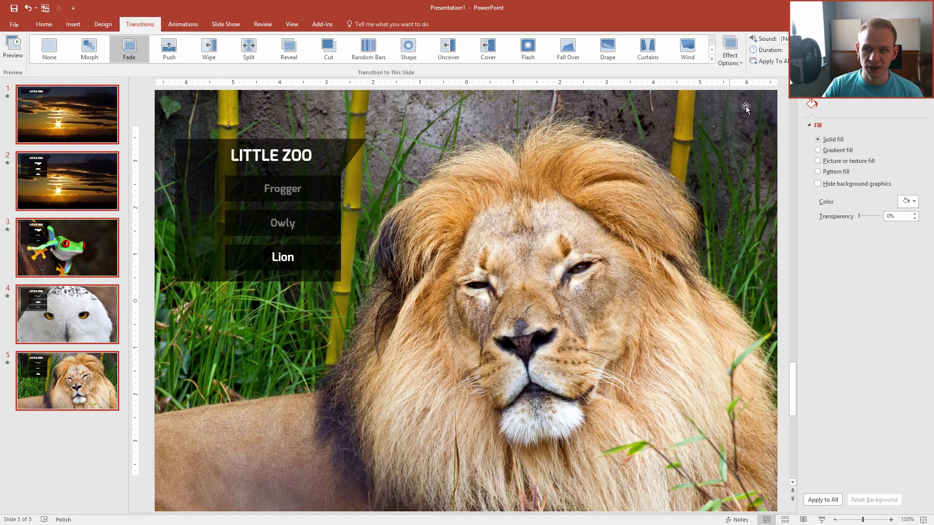
click(821, 53)
click(822, 53)
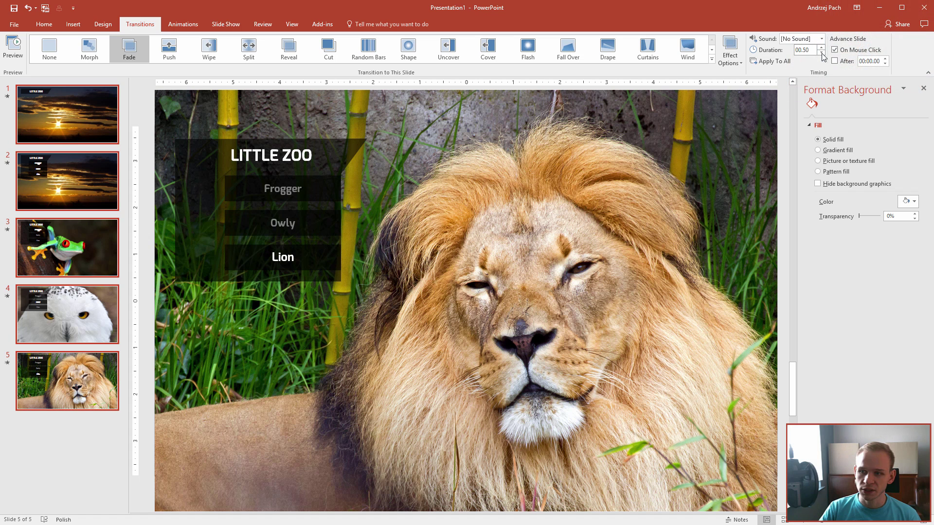
click(771, 60)
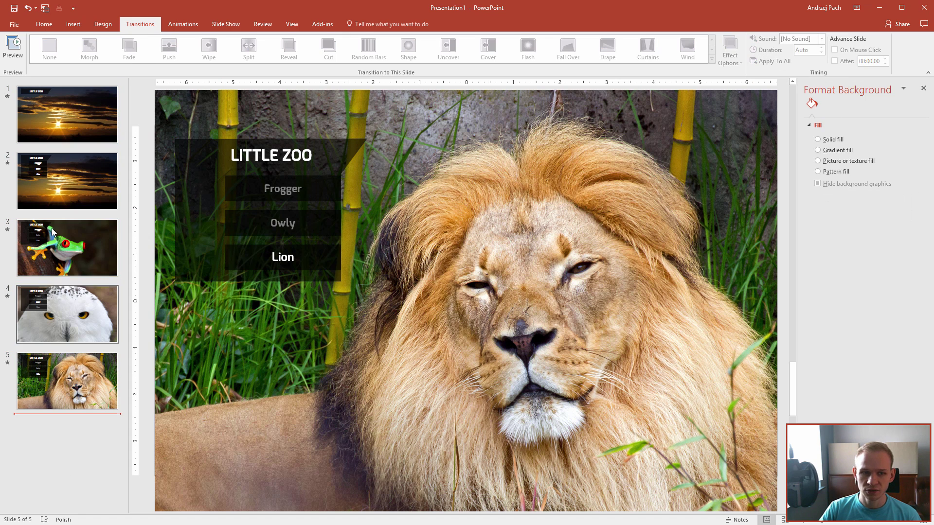
click(80, 128)
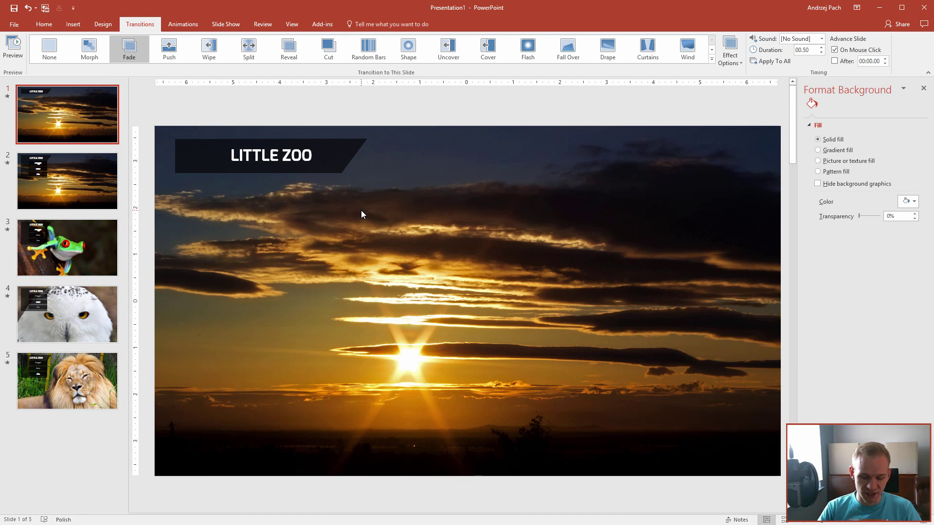
Run the slide show, follow the Frogger, Owly and Lion links to watch the fades, then exit.
key(F5)
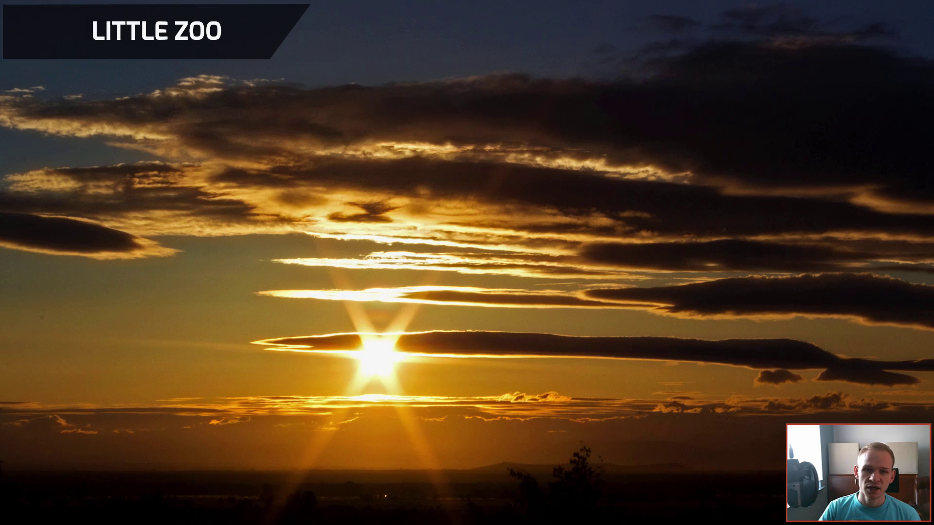
click(176, 35)
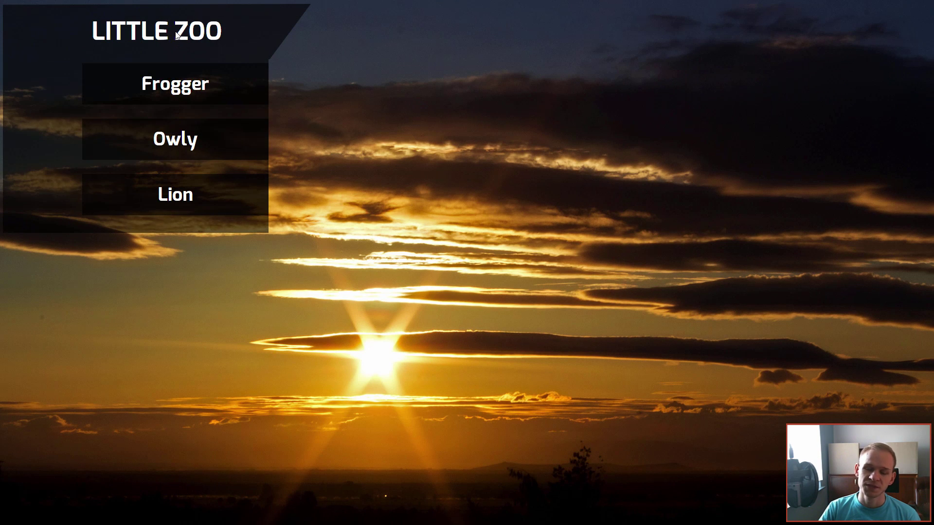
click(186, 93)
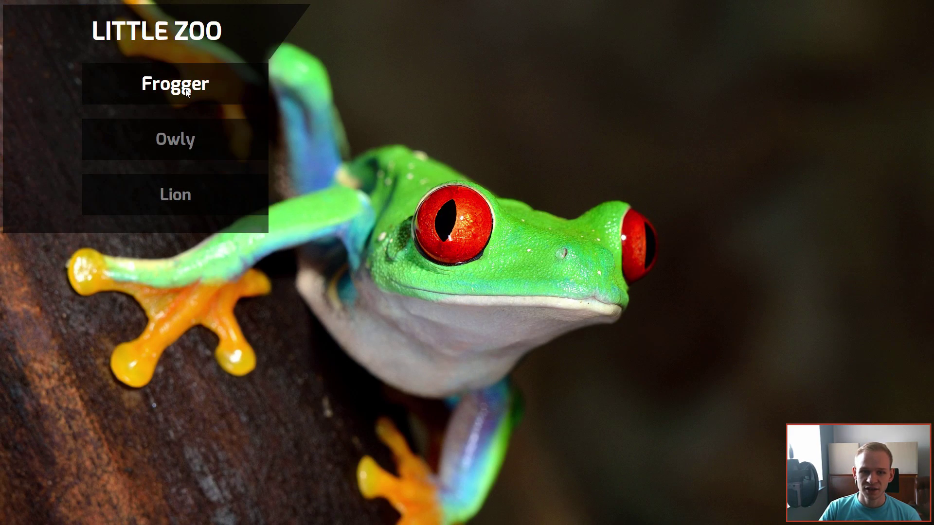
click(184, 144)
click(179, 199)
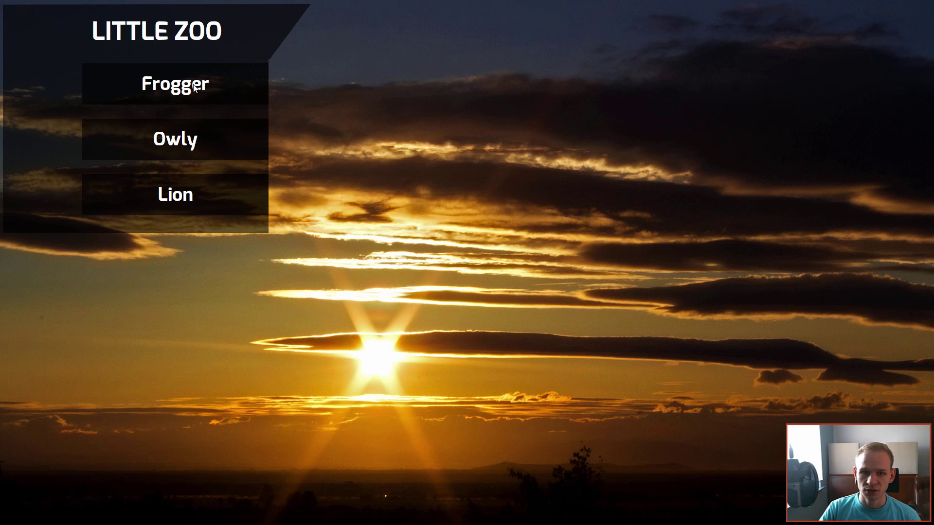
key(Escape)
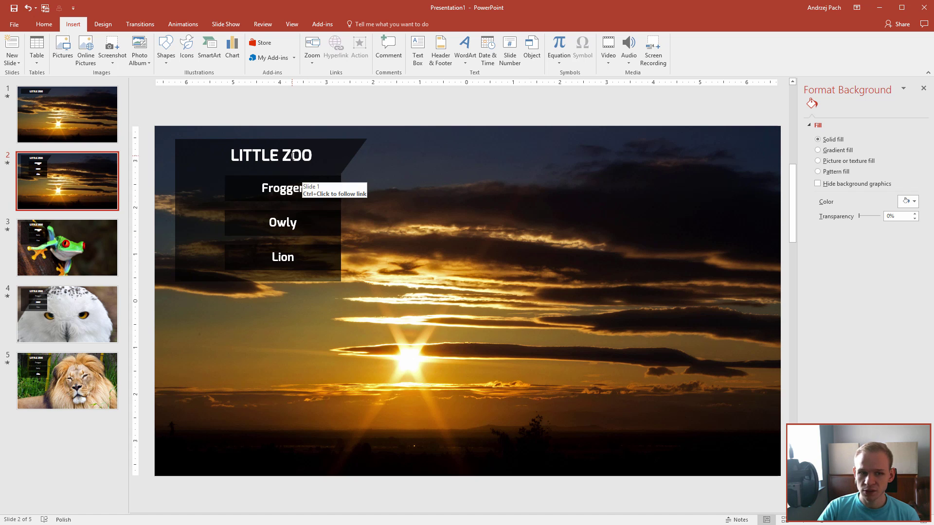
Give slide 2's sunset background picture a mouse-over action linking to Slide 1.
click(72, 118)
click(71, 160)
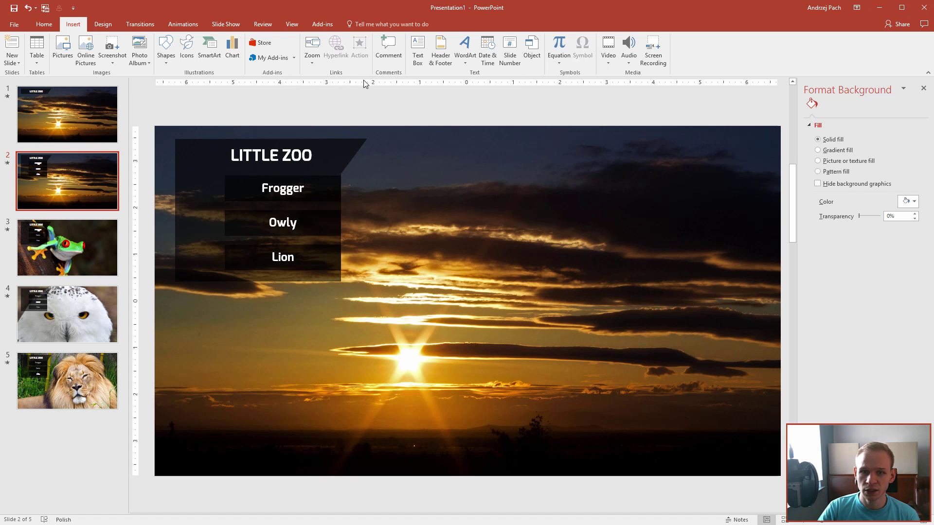
click(389, 138)
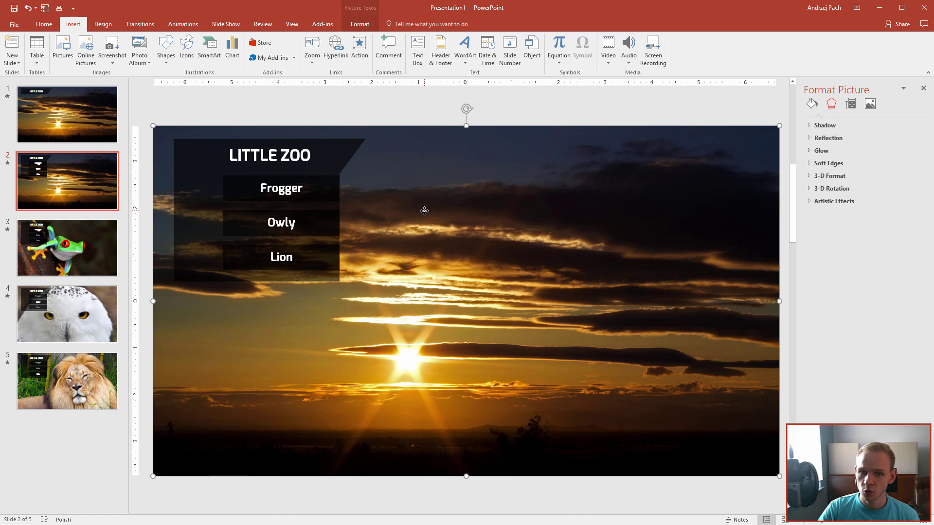
click(359, 60)
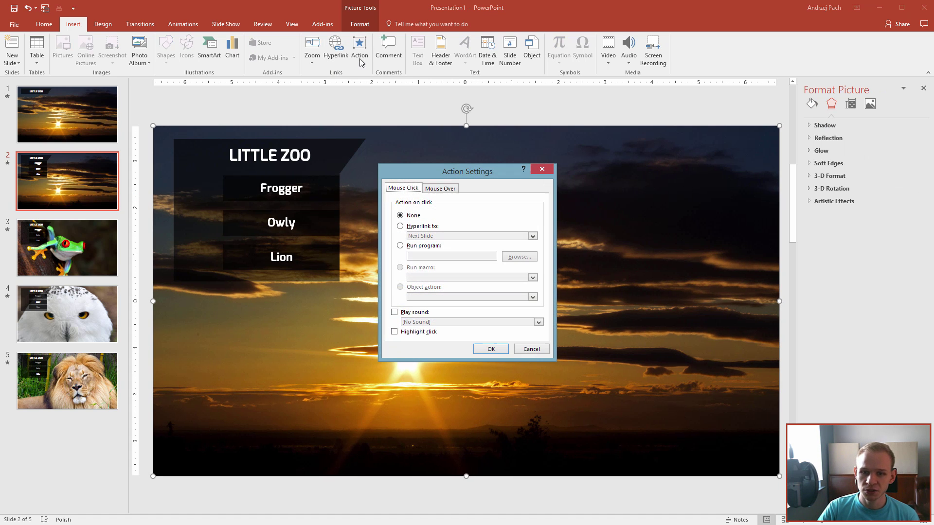
click(438, 188)
click(421, 226)
click(459, 236)
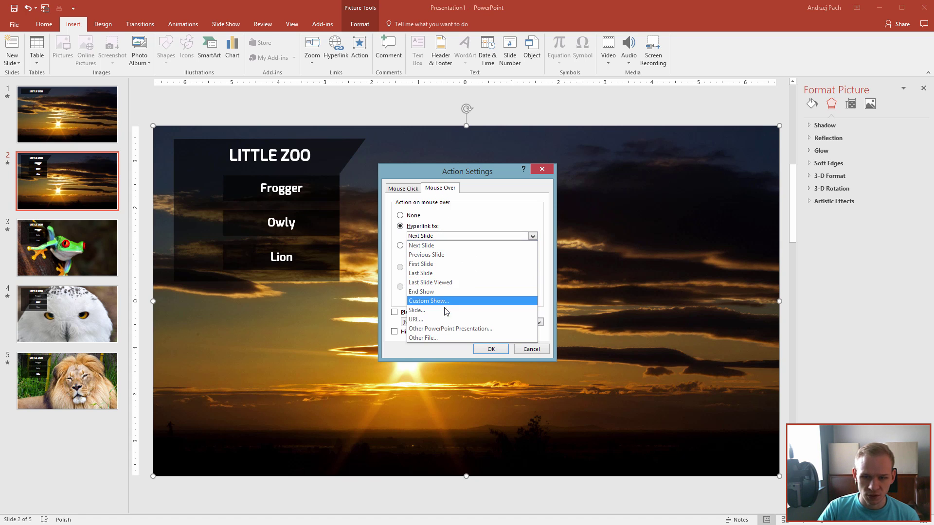
click(428, 310)
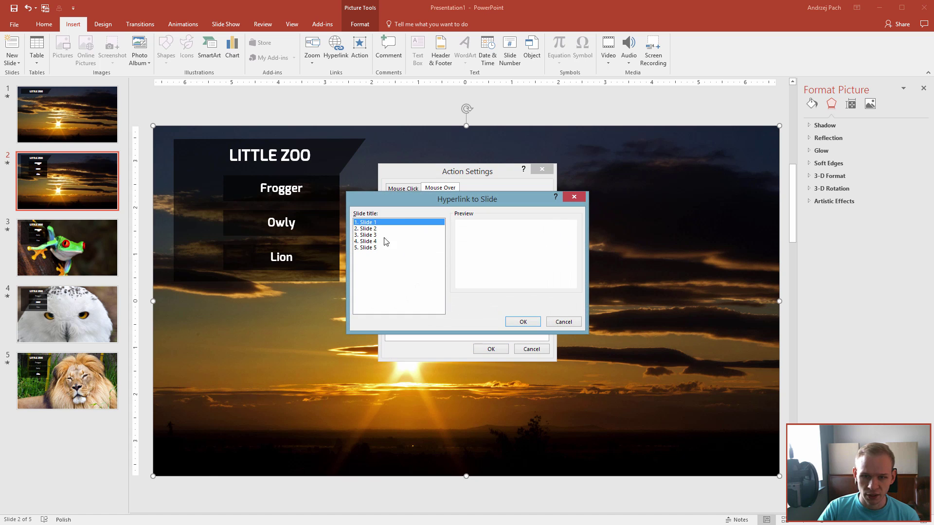
click(534, 319)
click(491, 348)
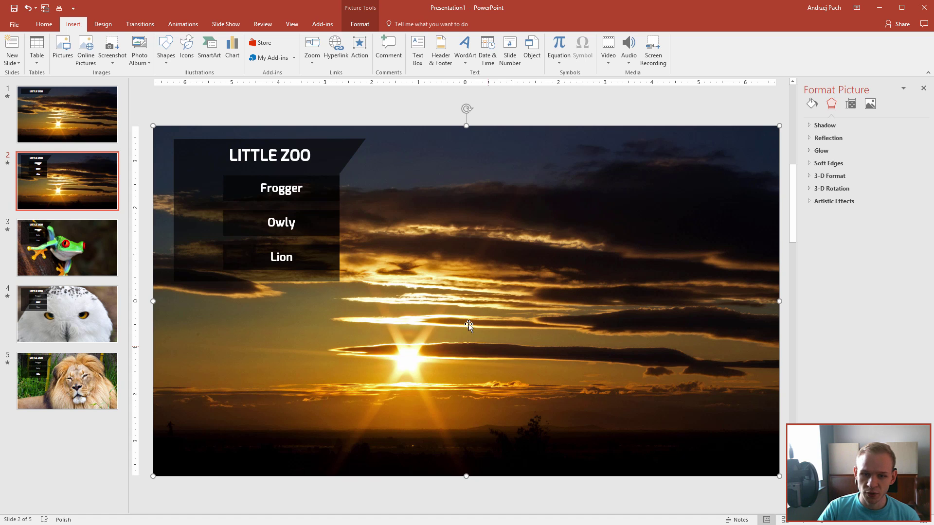
Start the slide show from slide 2 and test the LITTLE ZOO title link.
click(391, 116)
key(shift+F5)
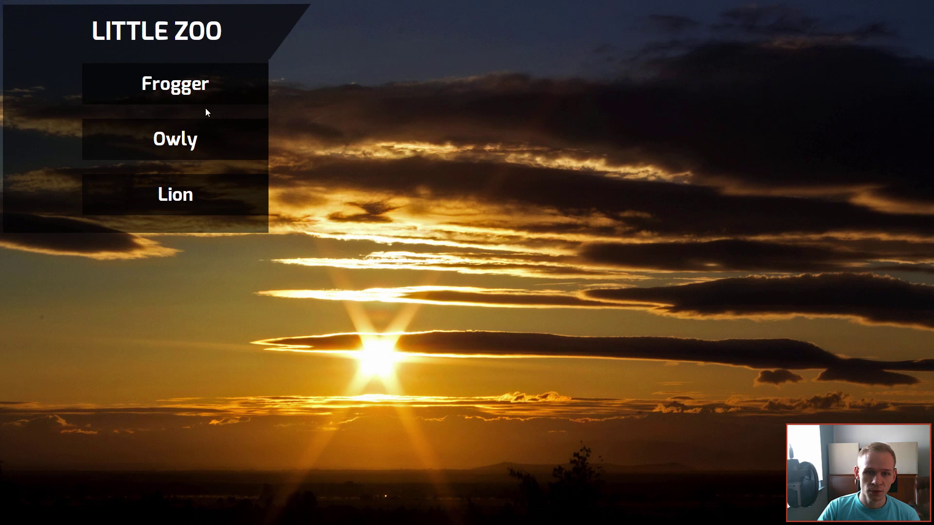
click(258, 126)
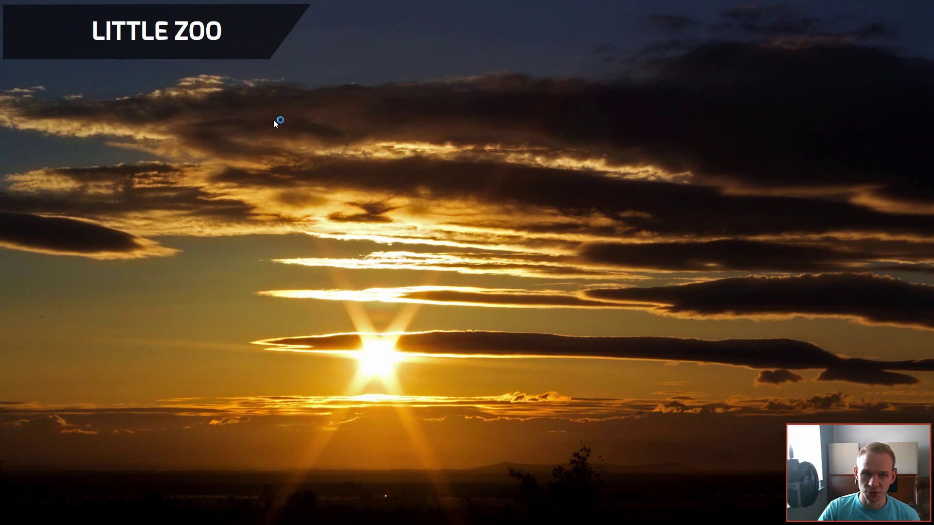
click(167, 40)
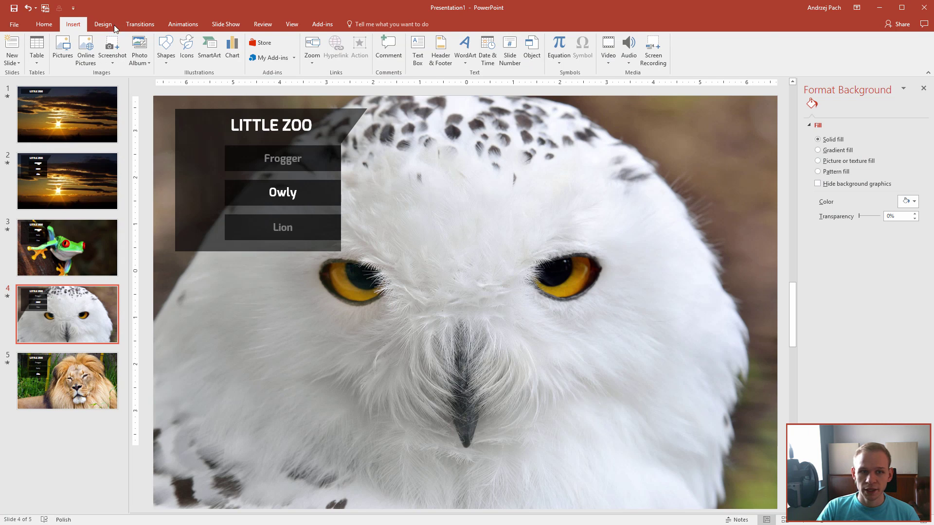
Place a zoom of the menu slide on the owl slide, delete it, and return to slide 1.
click(111, 25)
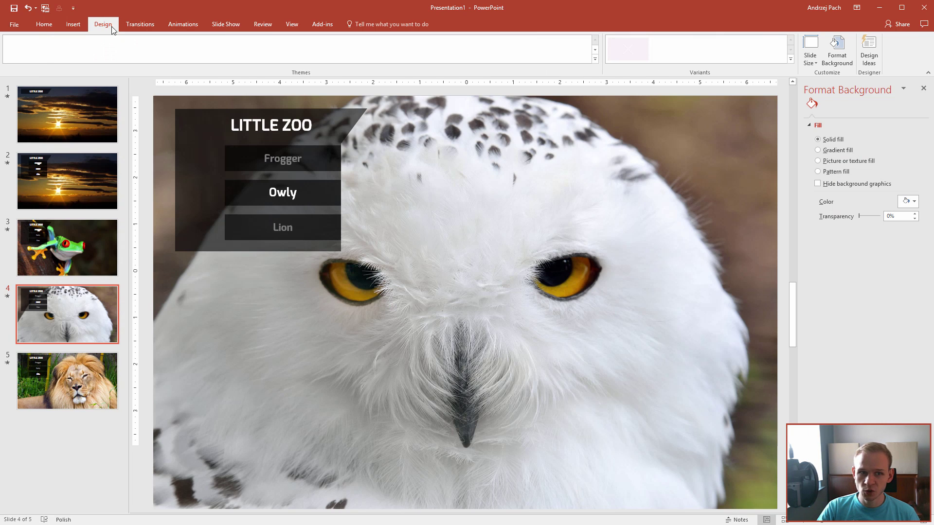
click(74, 25)
drag(60, 185, 586, 329)
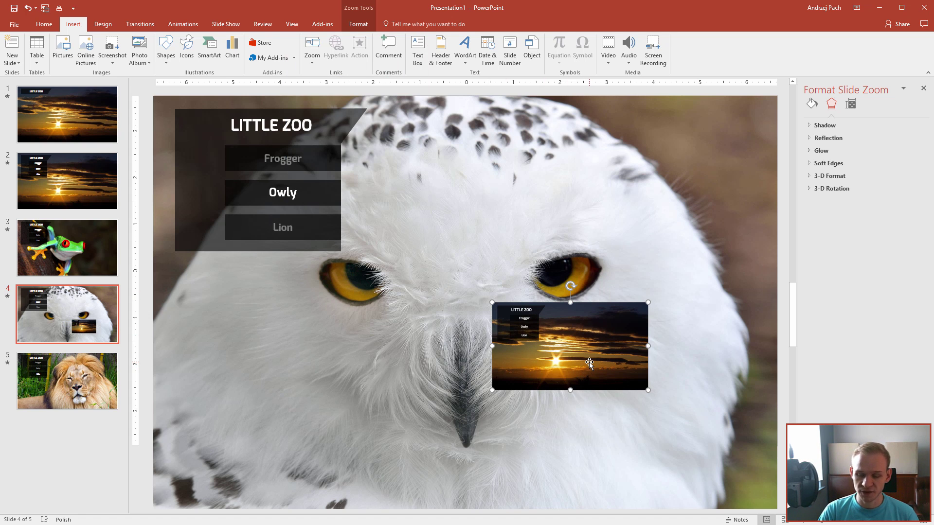
key(Delete)
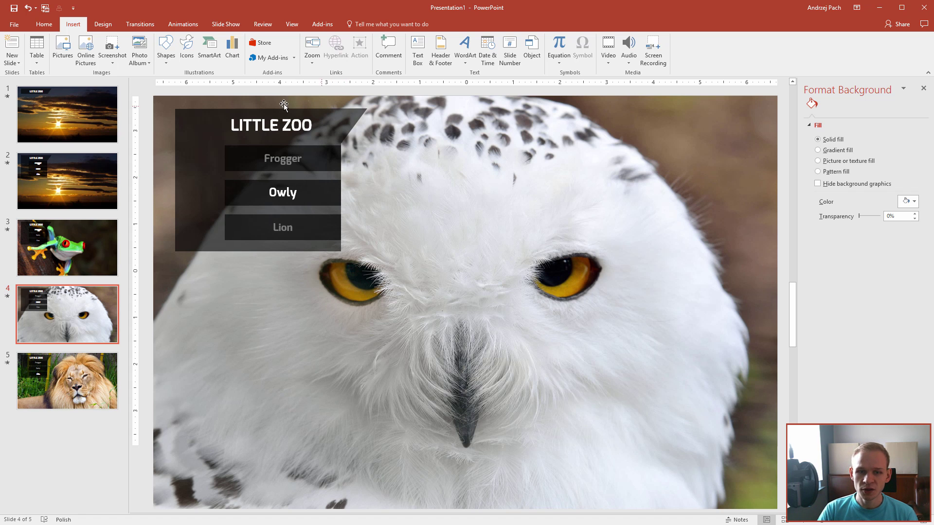
click(78, 126)
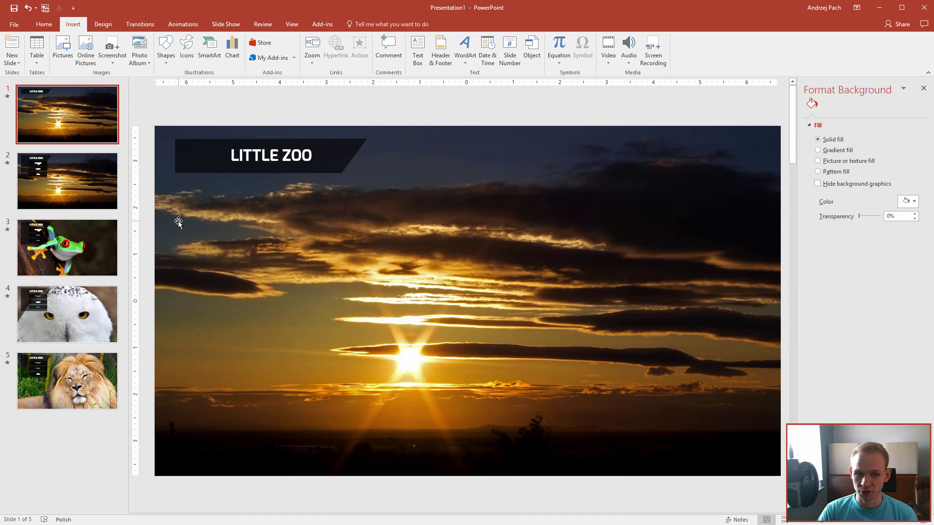
Duplicate the owl slide and delete the menu box and animal buttons from the copy.
key(Down)
key(Down)
key(Down)
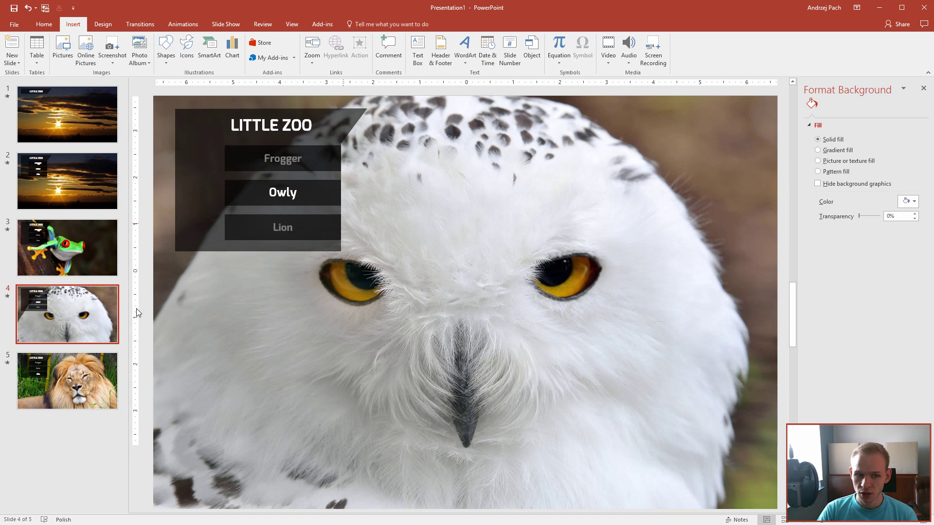
key(ctrl+d)
click(227, 235)
key(Delete)
click(240, 189)
key(Delete)
click(247, 164)
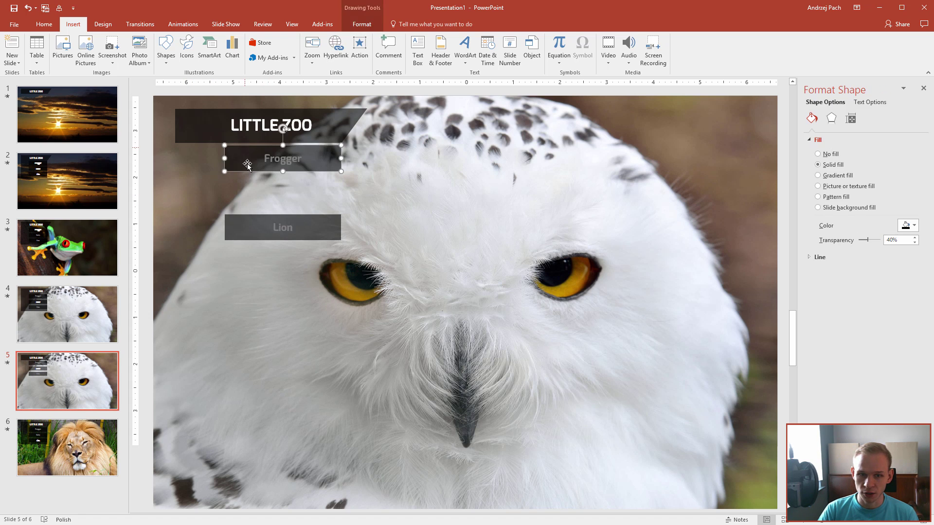
key(Delete)
click(258, 227)
key(Delete)
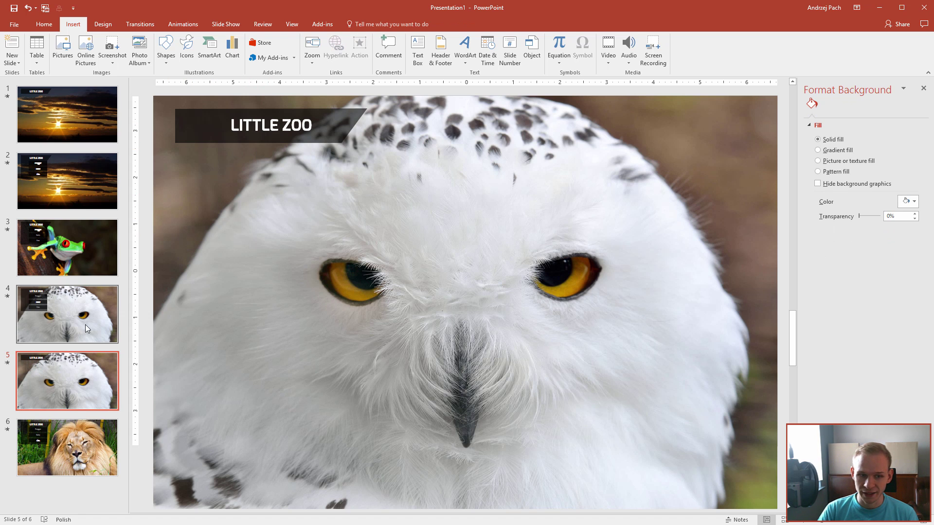
Delete the stripped owl copy, slide 5, leaving five slides.
click(68, 325)
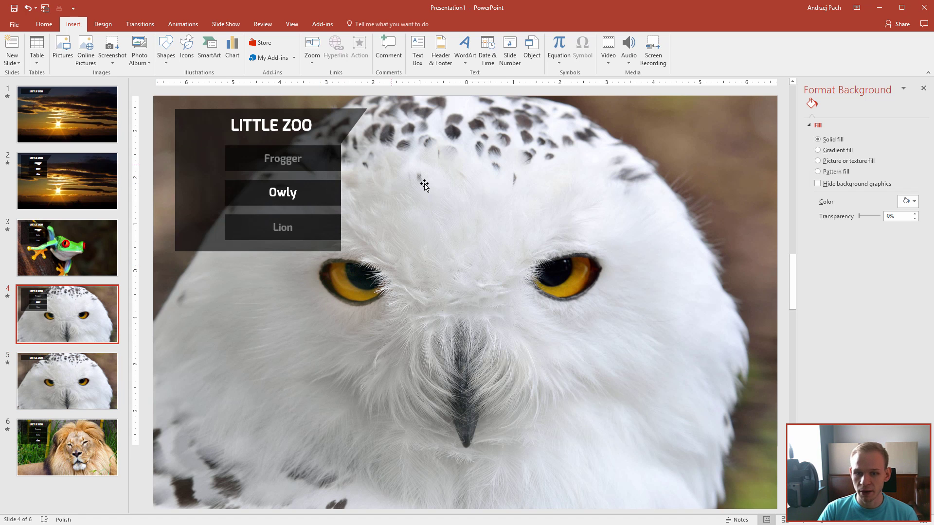
click(76, 377)
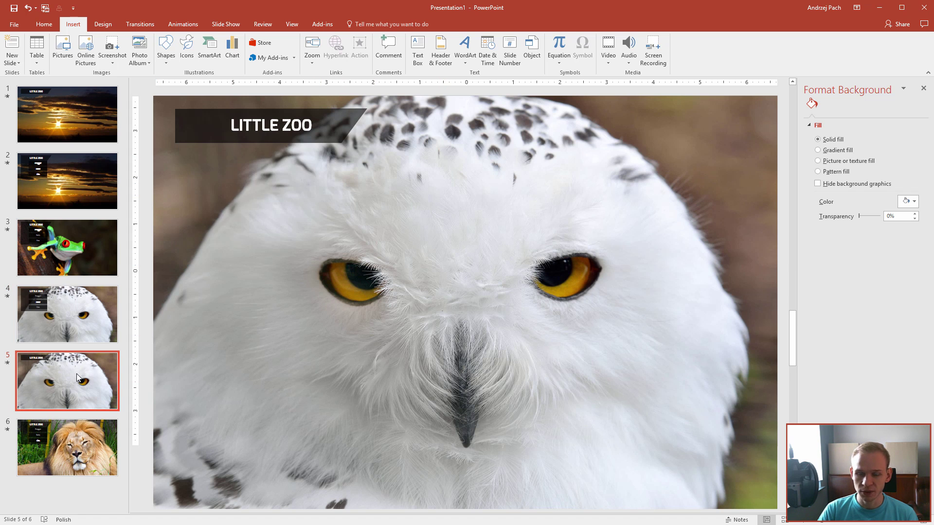
key(Delete)
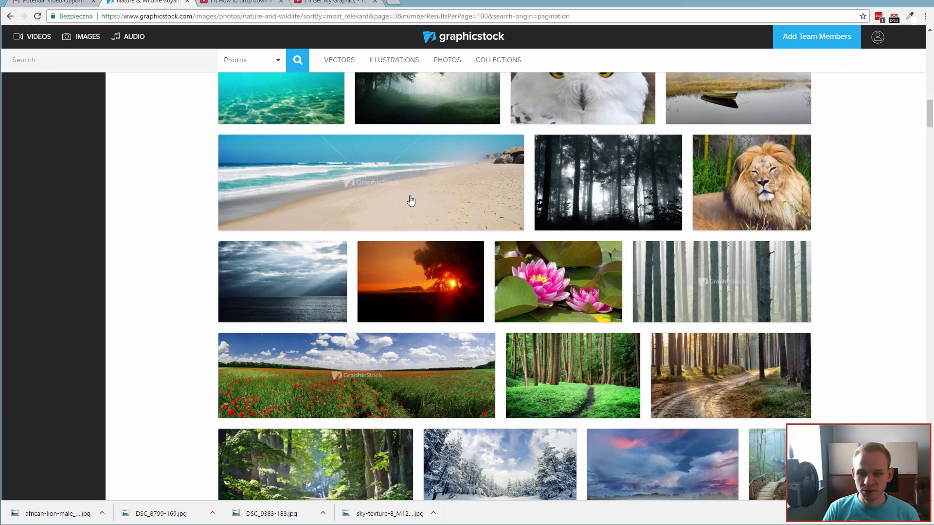
Close Chrome's downloads bar and scroll to the top of the GraphicStock Nature & Wildlife page.
scroll(583, 311, up, 10)
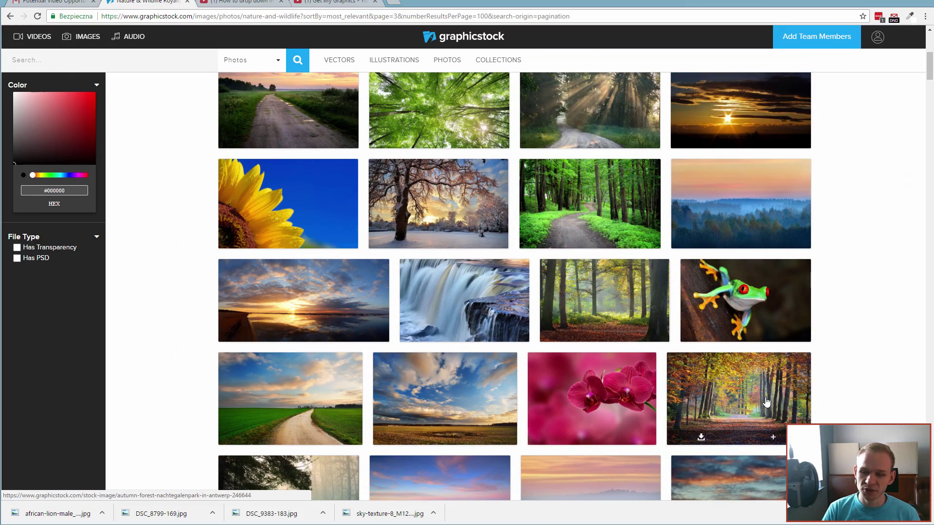
click(926, 514)
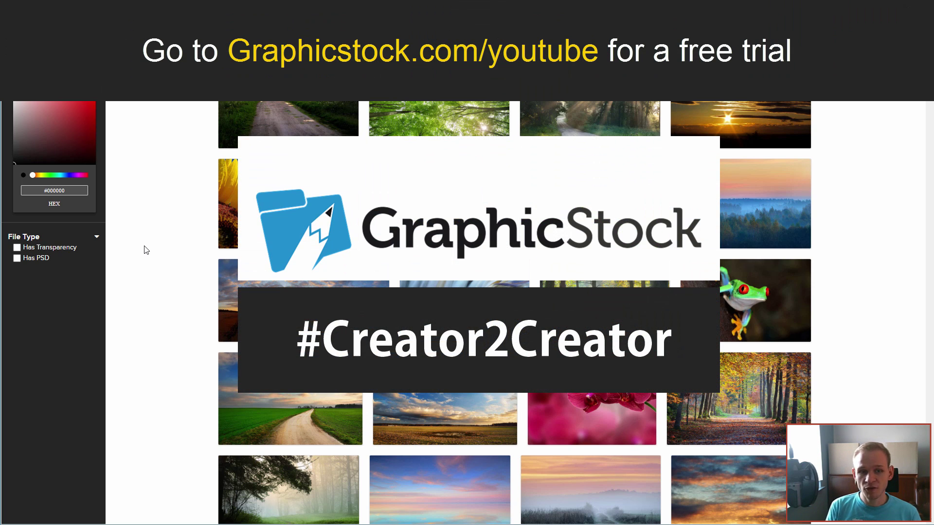
scroll(162, 246, up, 7)
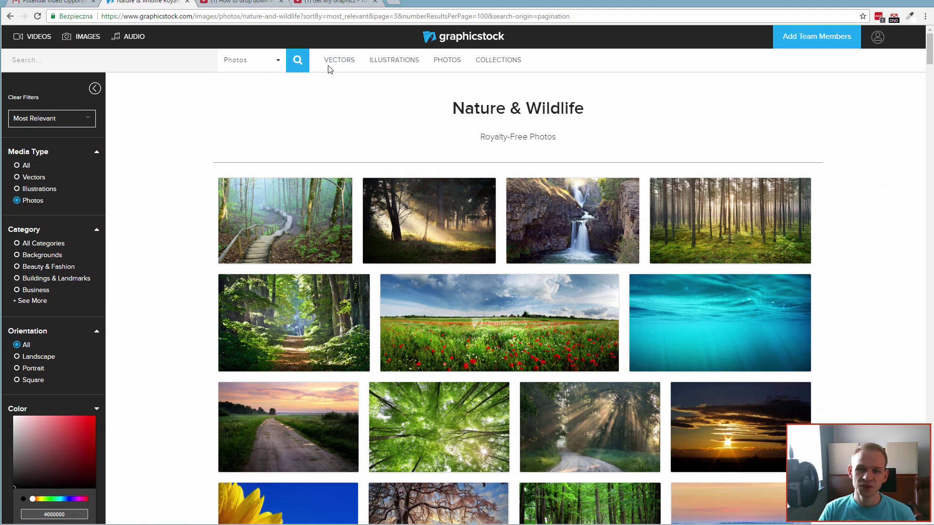
mouse_move(340, 61)
mouse_move(452, 61)
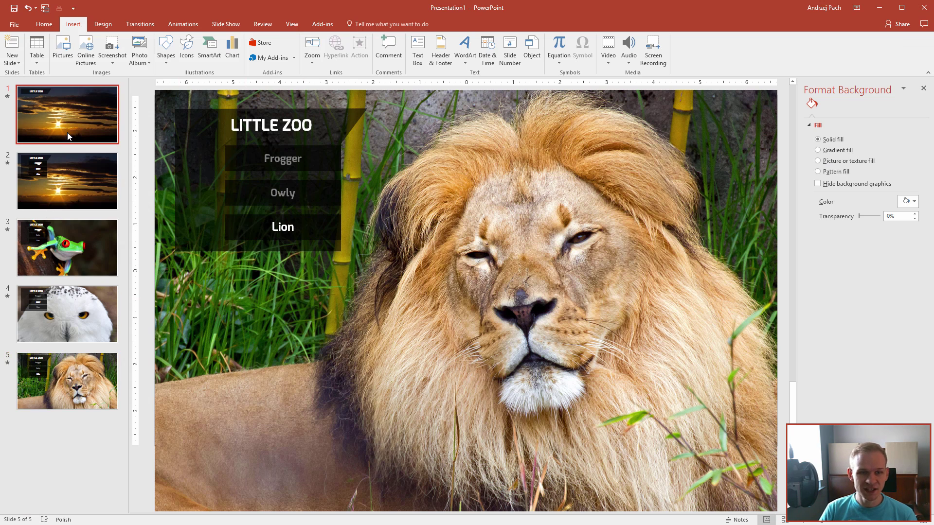
Review the sunset and menu slides, then start the slide show from slide 1 with F5.
click(68, 132)
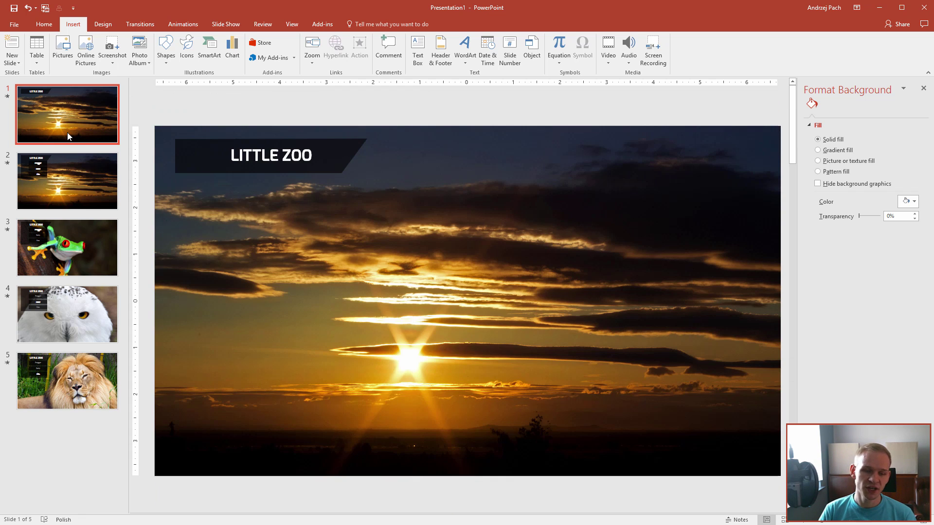
click(91, 171)
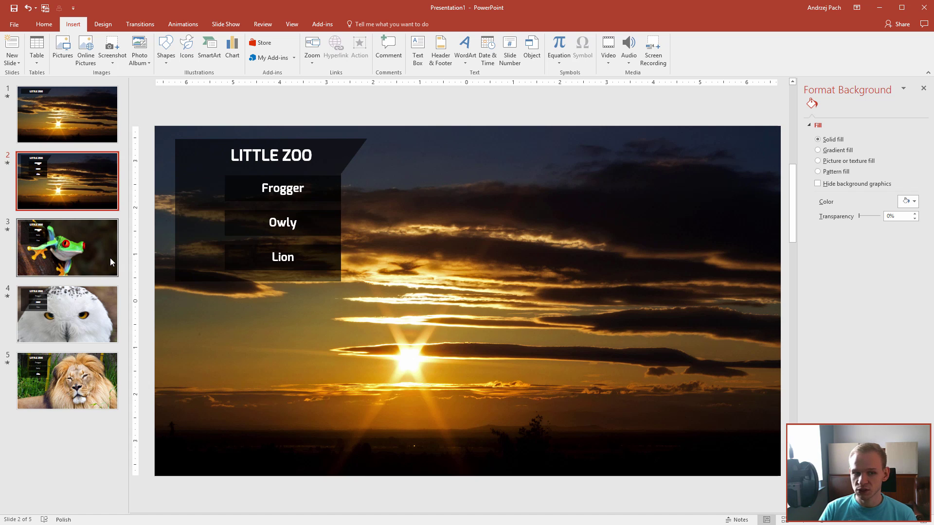
click(351, 144)
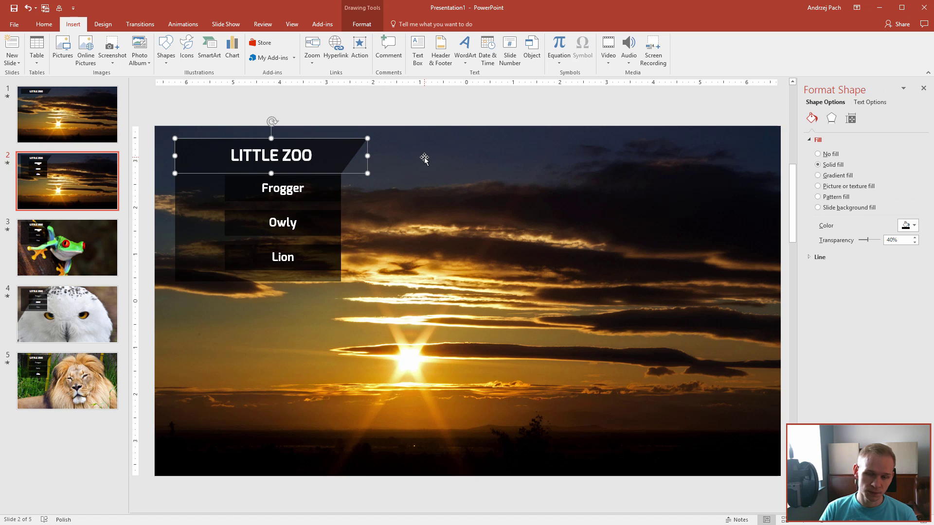
click(423, 156)
click(384, 105)
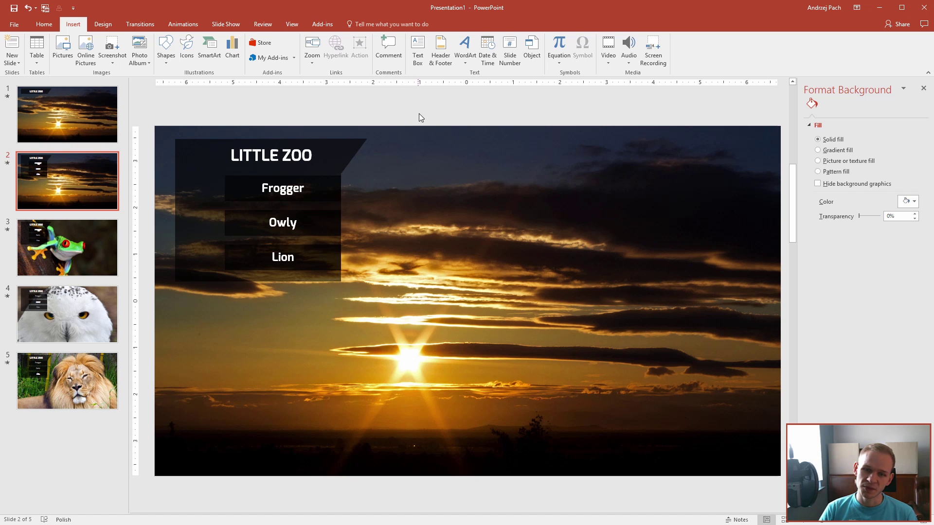
click(77, 137)
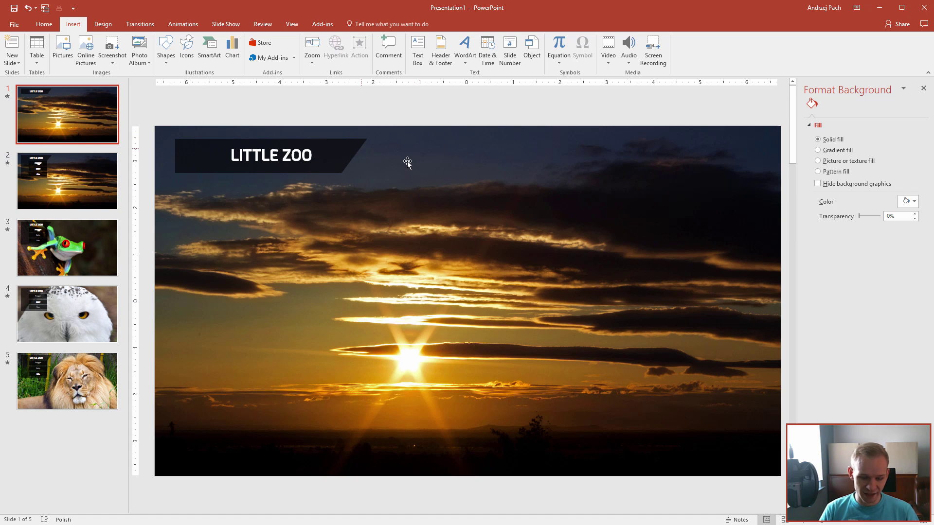
key(F5)
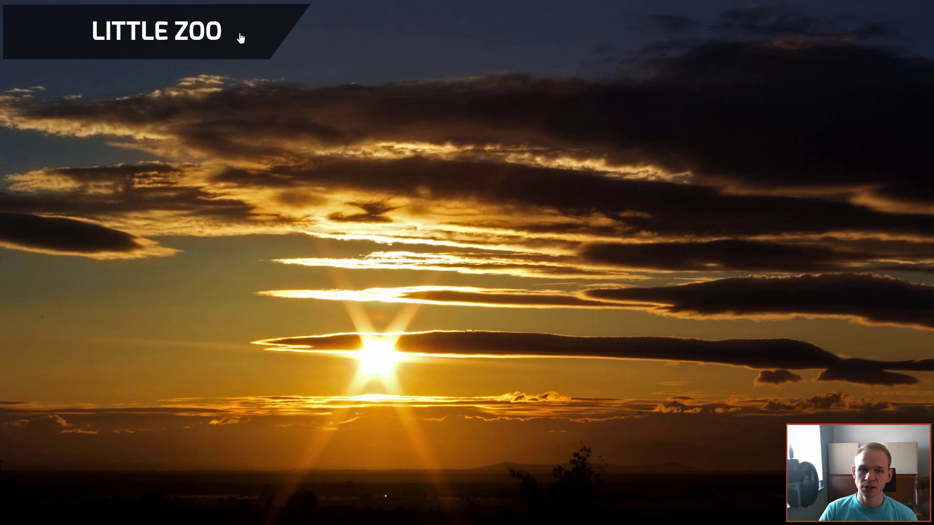
In the slideshow, follow the Frogger, Owly and Lion menu links, then return via LITTLE ZOO.
click(252, 97)
click(181, 87)
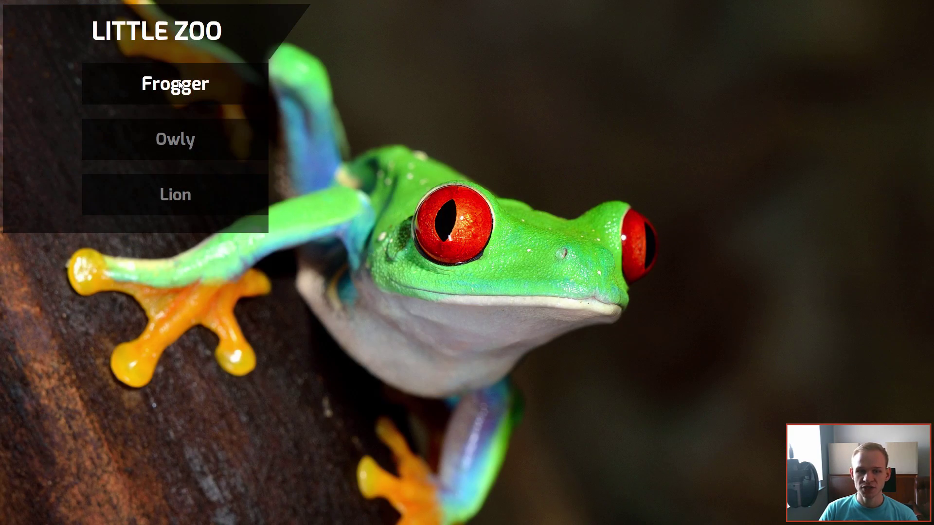
click(190, 140)
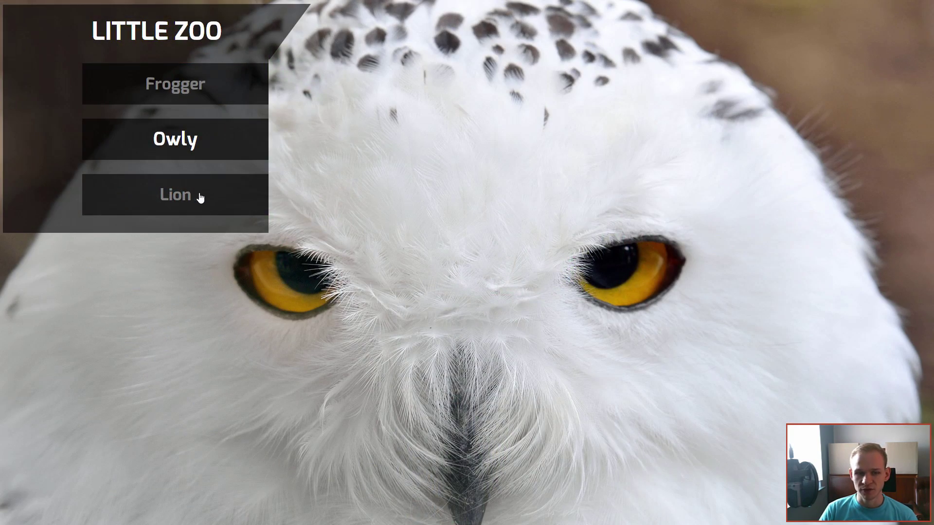
click(193, 196)
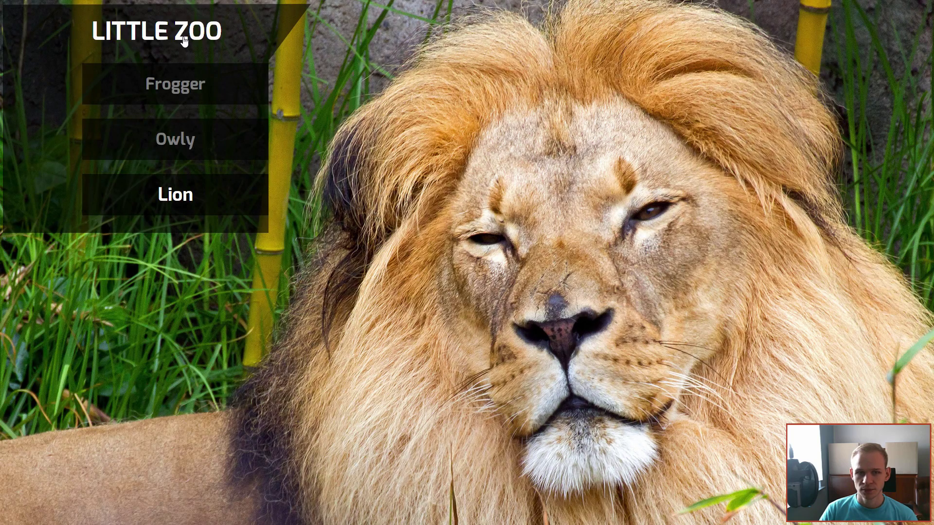
click(184, 41)
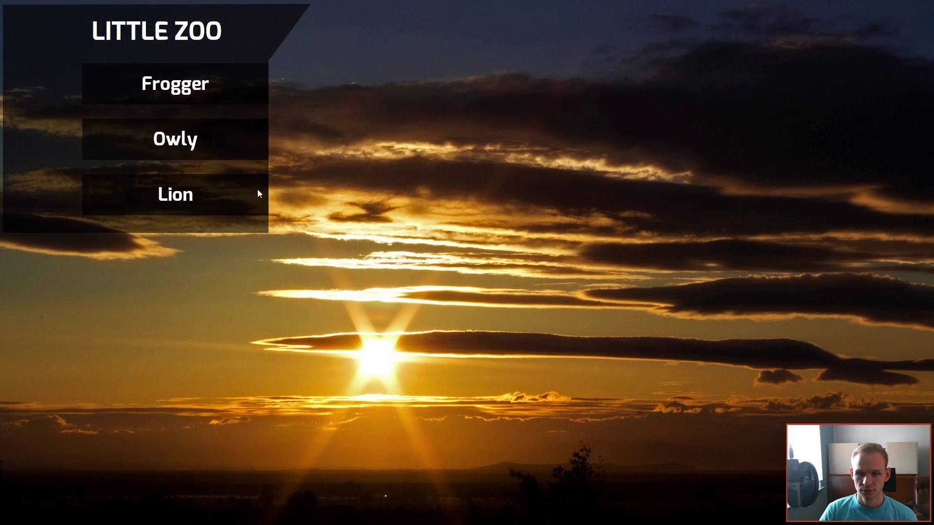